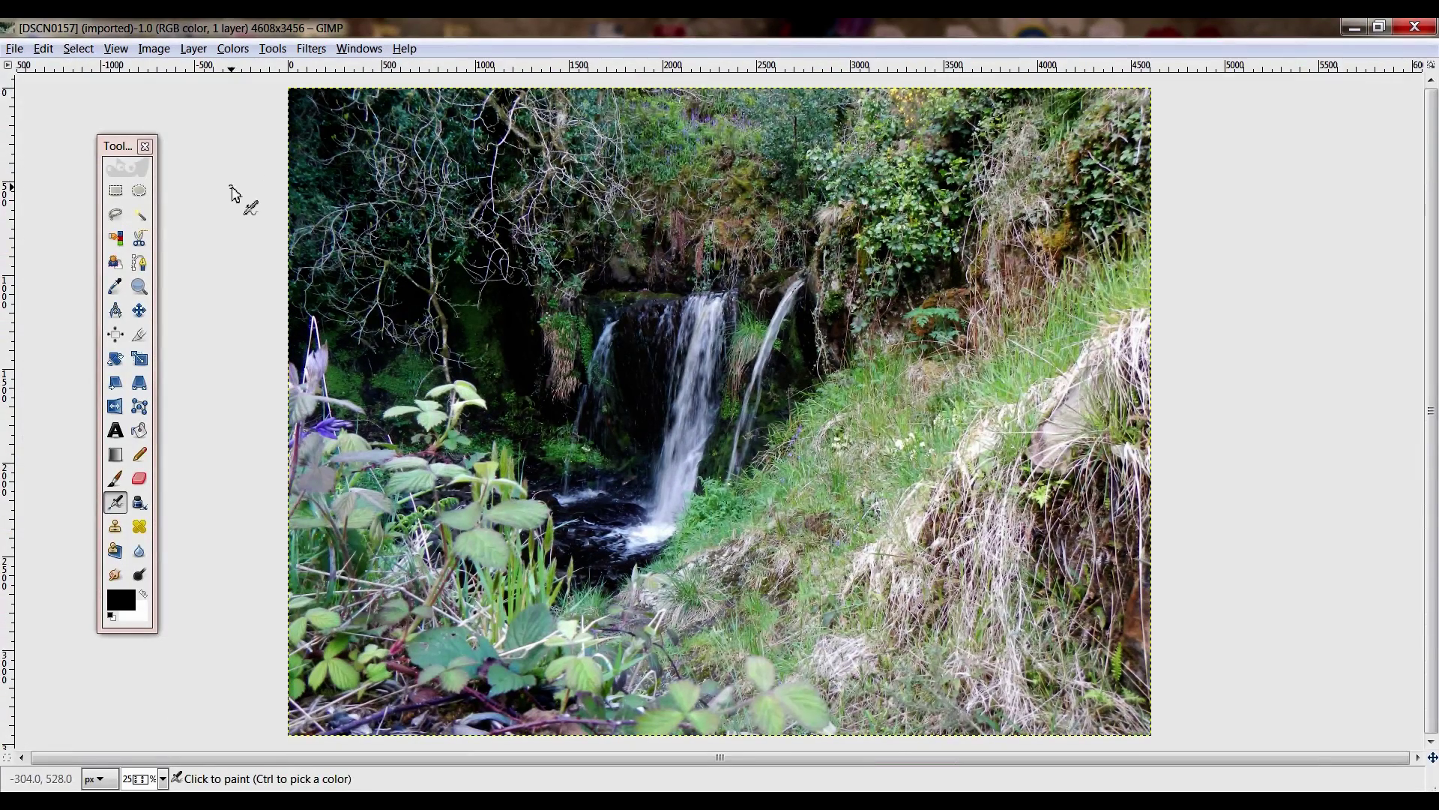
Step: Apply an S-curve in Curves to the waterfall photo, lowering shadows and raising highlights
click(232, 49)
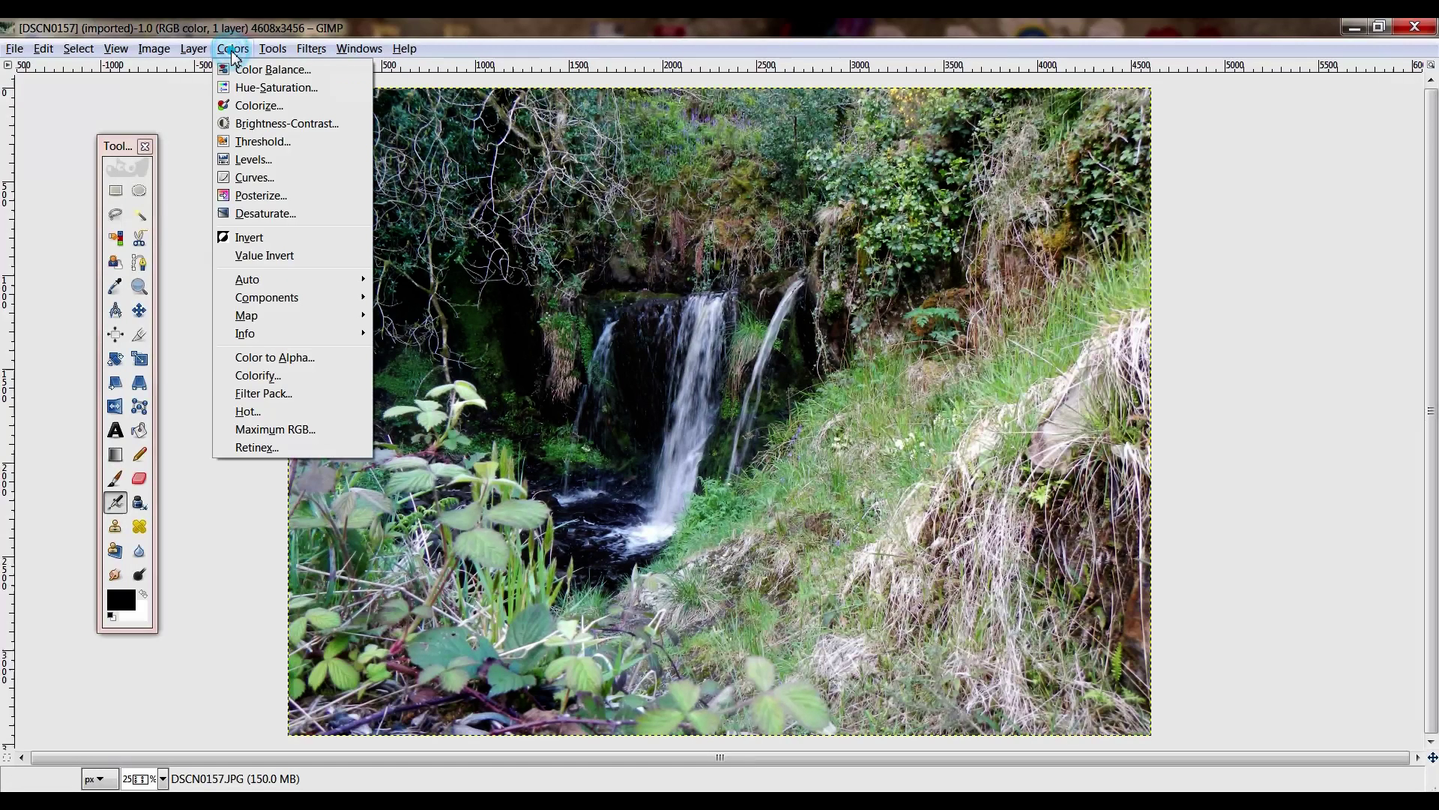
click(285, 182)
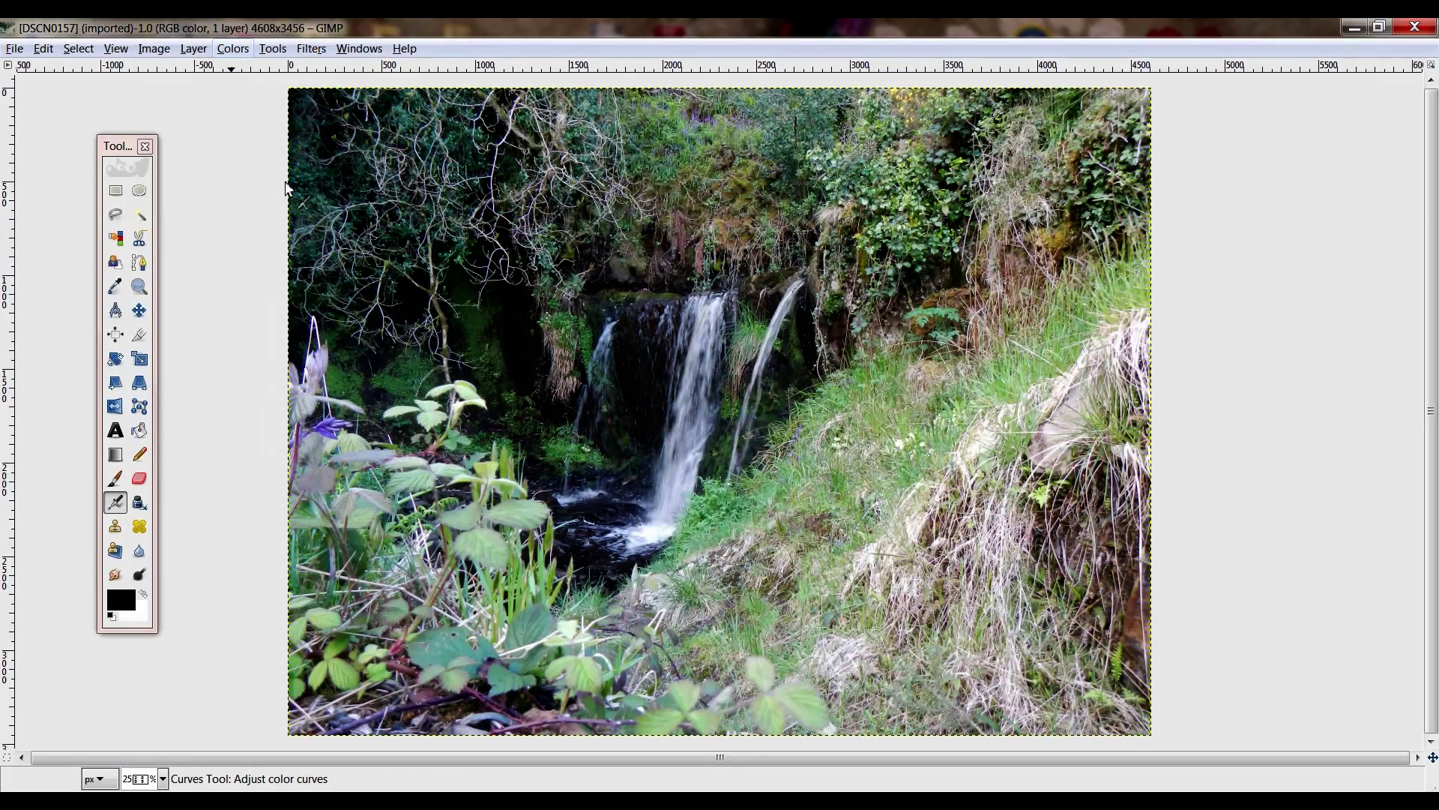
drag(1219, 366, 1262, 377)
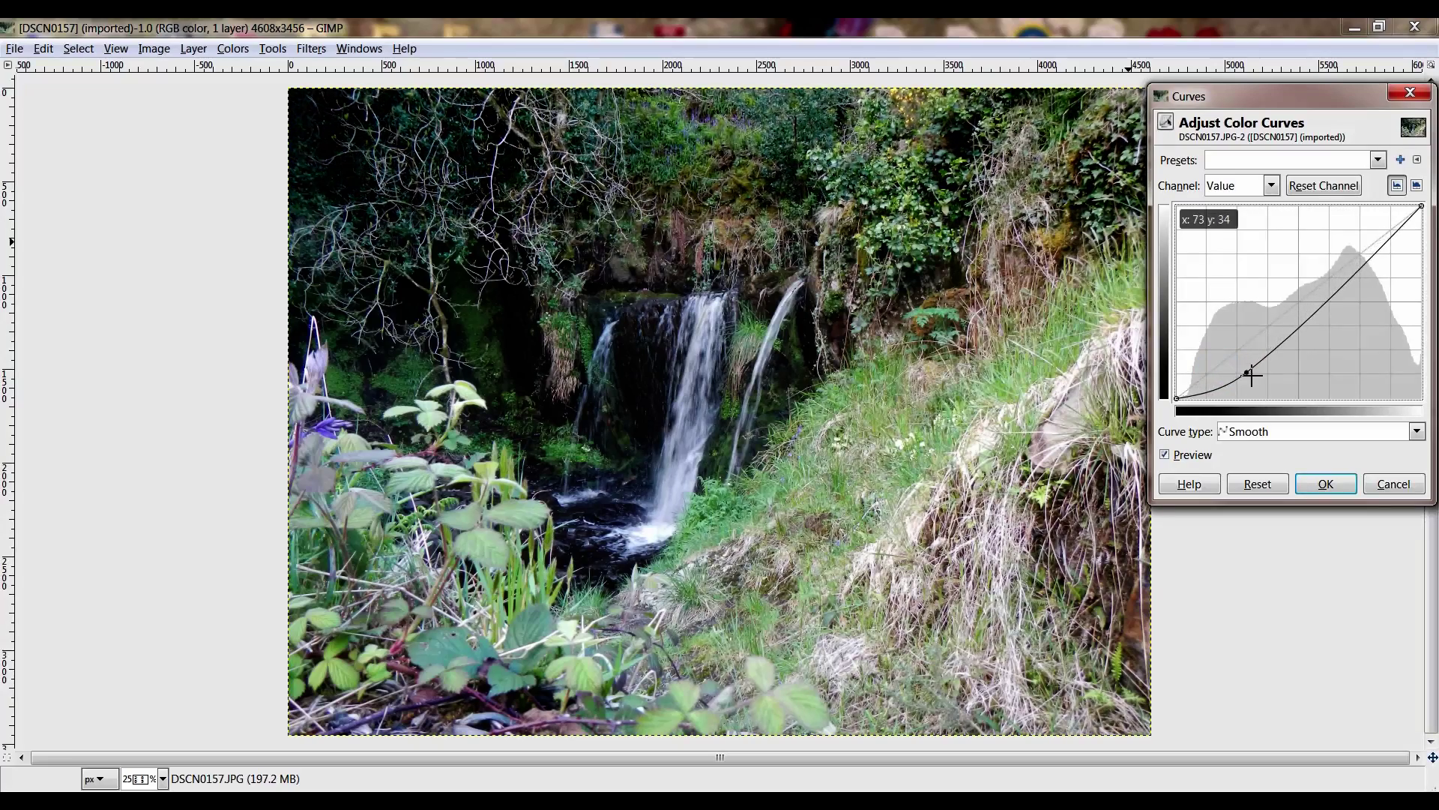
drag(1355, 265, 1363, 250)
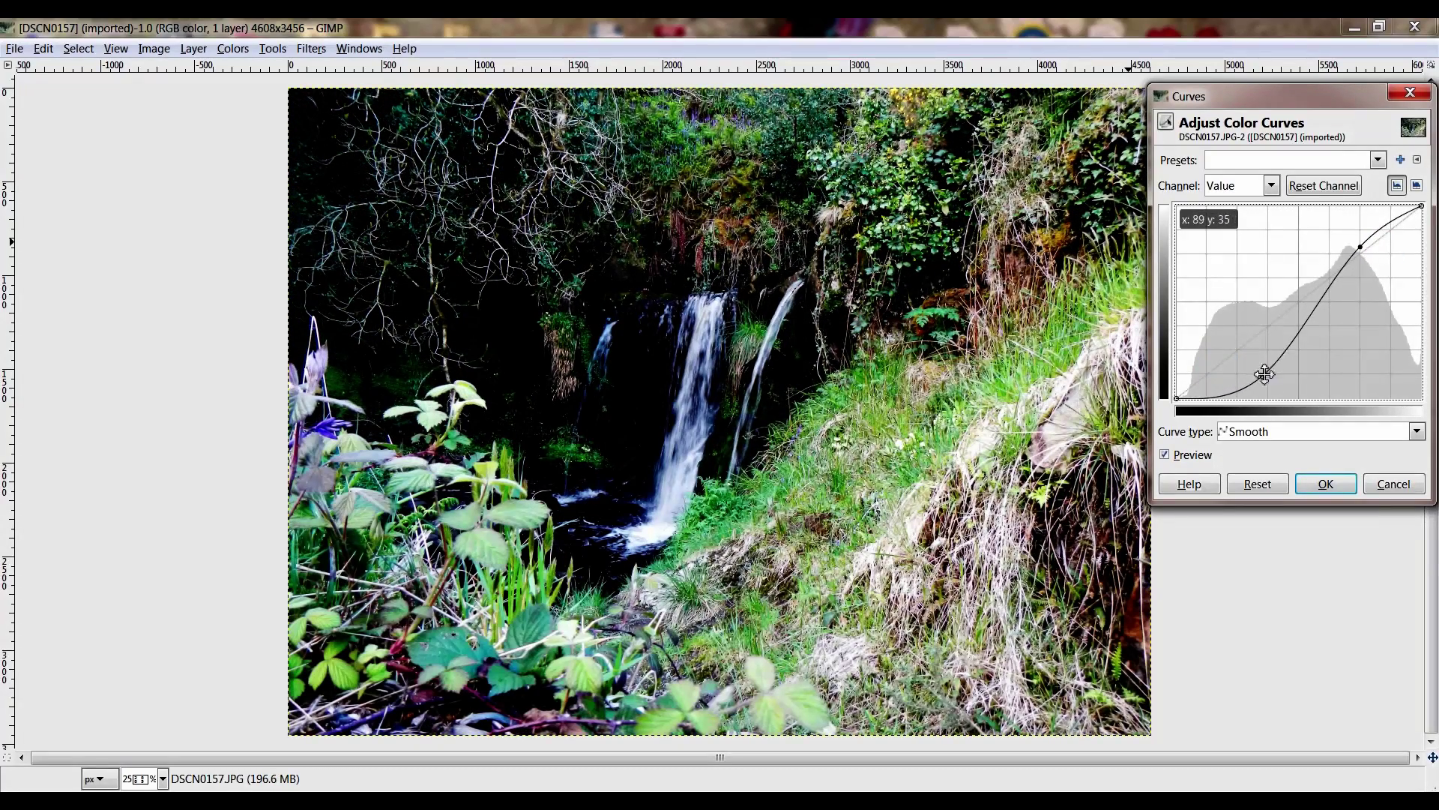
drag(1264, 375, 1286, 369)
mouse_move(1361, 243)
mouse_down()
mouse_move(1379, 225)
mouse_move(1369, 234)
mouse_up()
drag(1290, 365, 1281, 368)
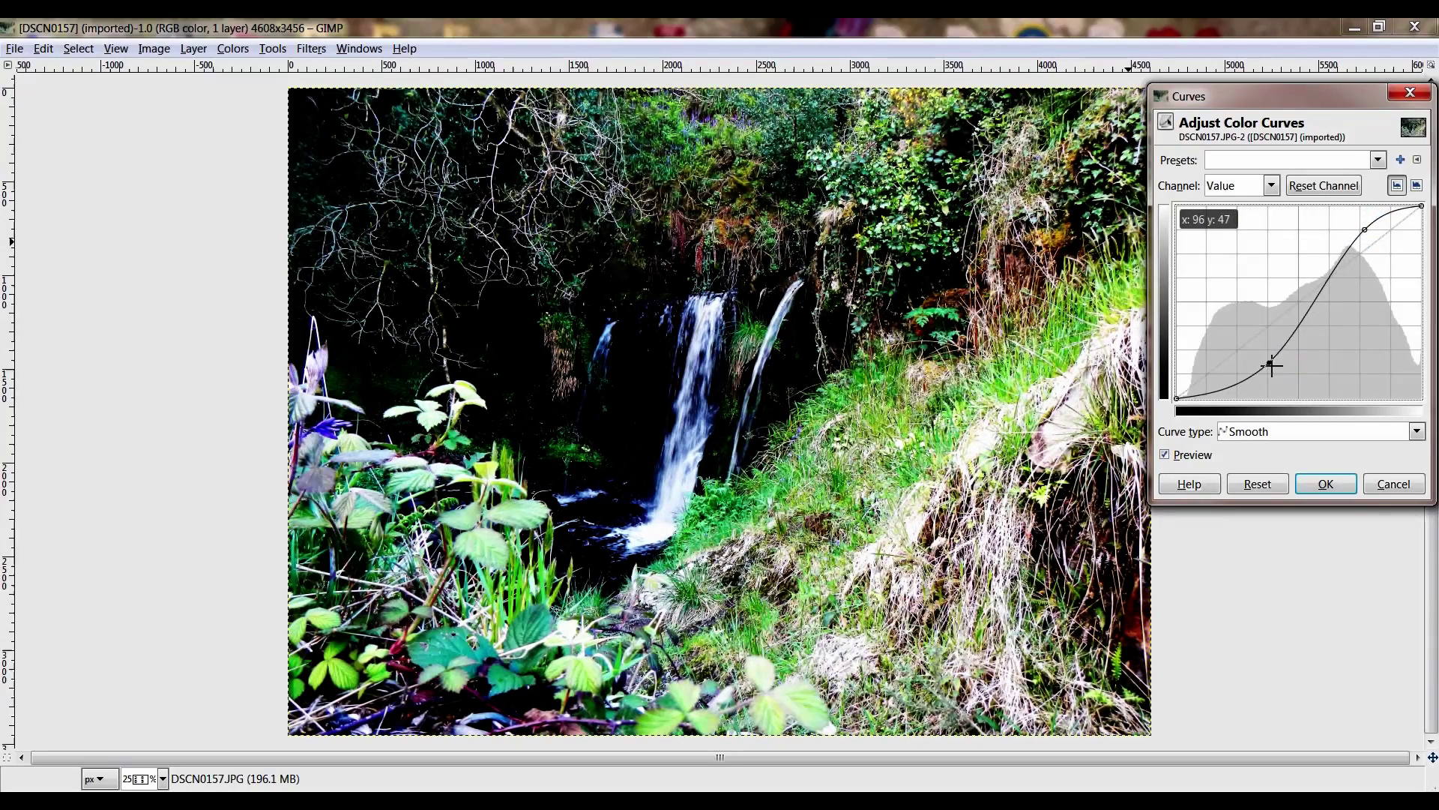
click(1326, 484)
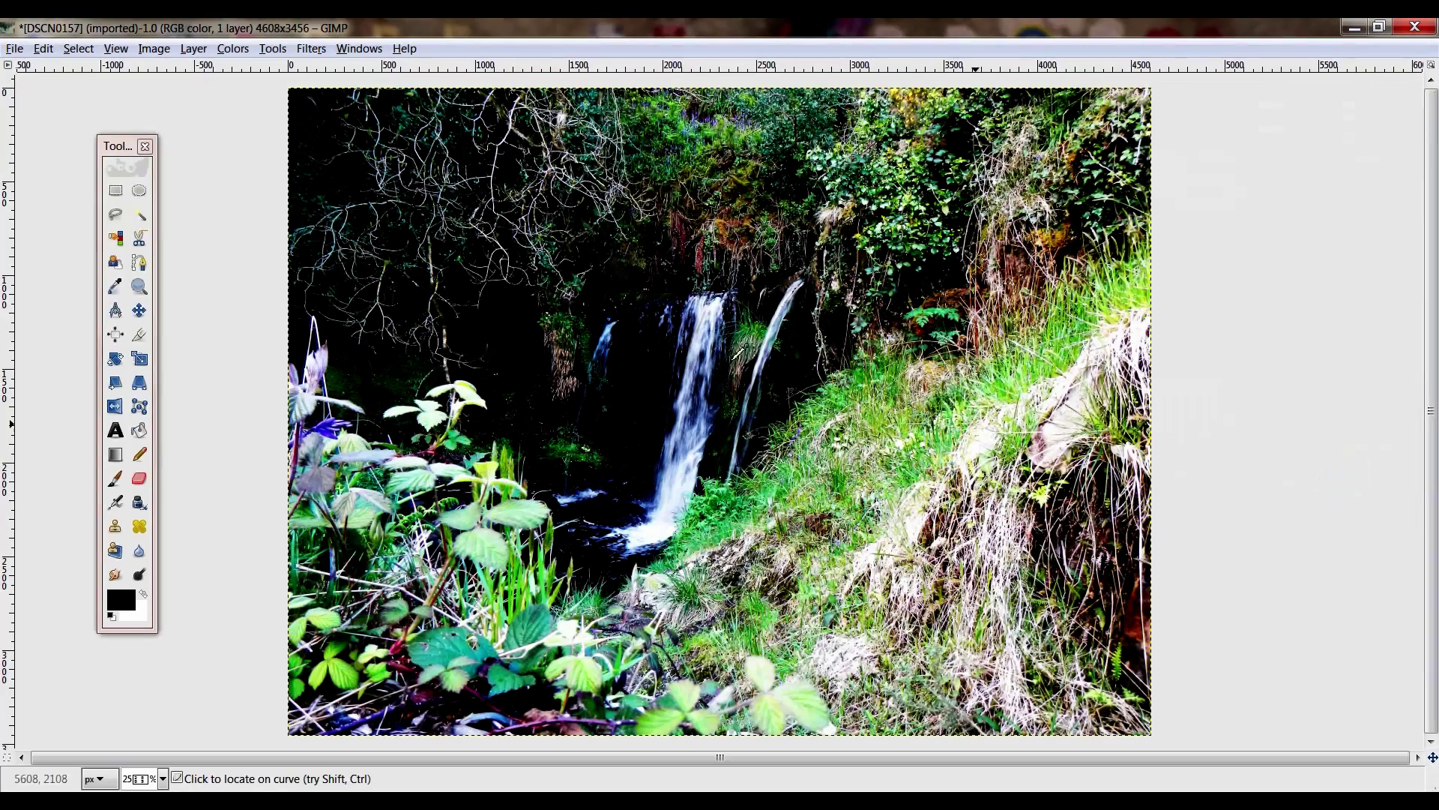
Step: Export the waterfall photo as better.JPG at JPEG quality 90
key(ctrl+shift+e)
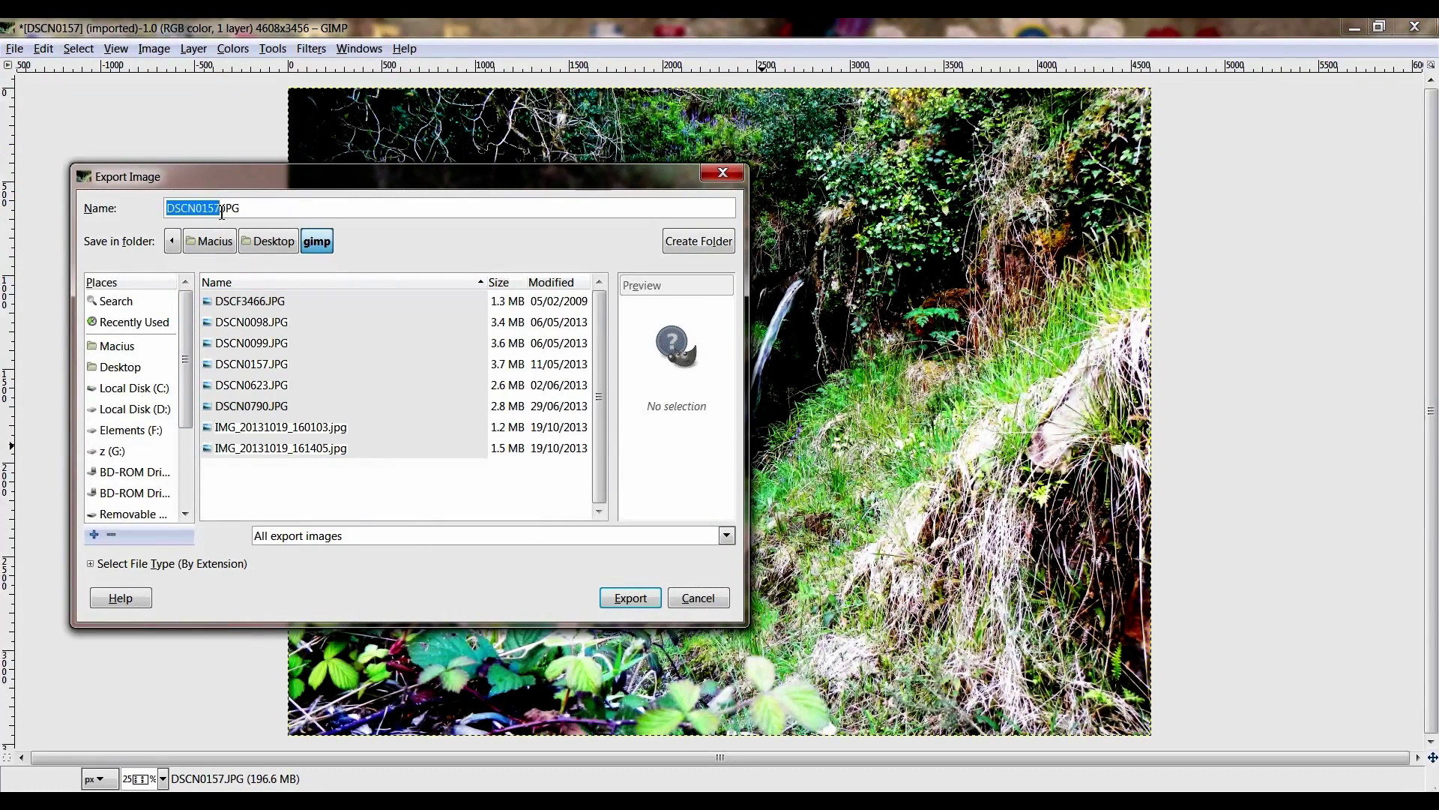
text(better)
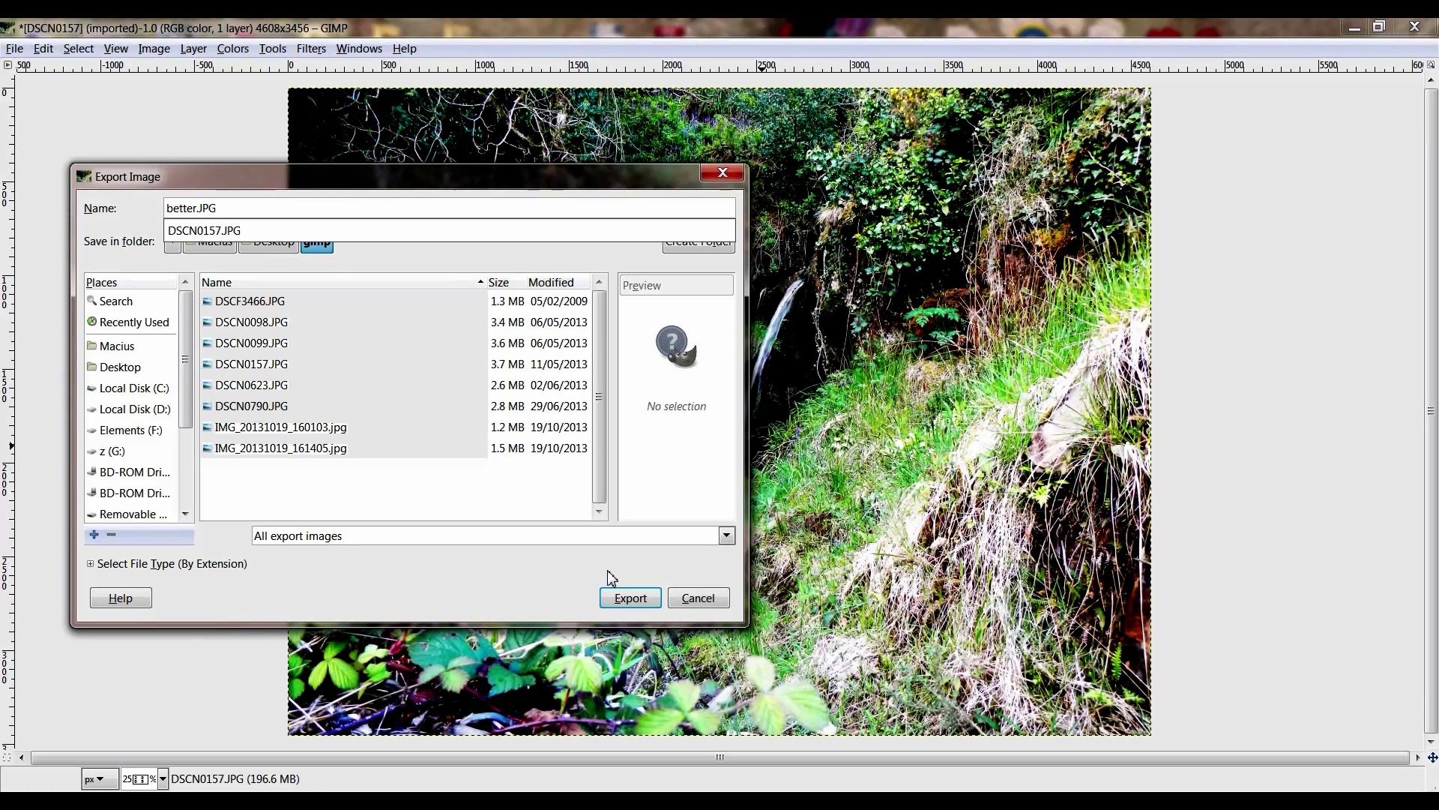
click(630, 597)
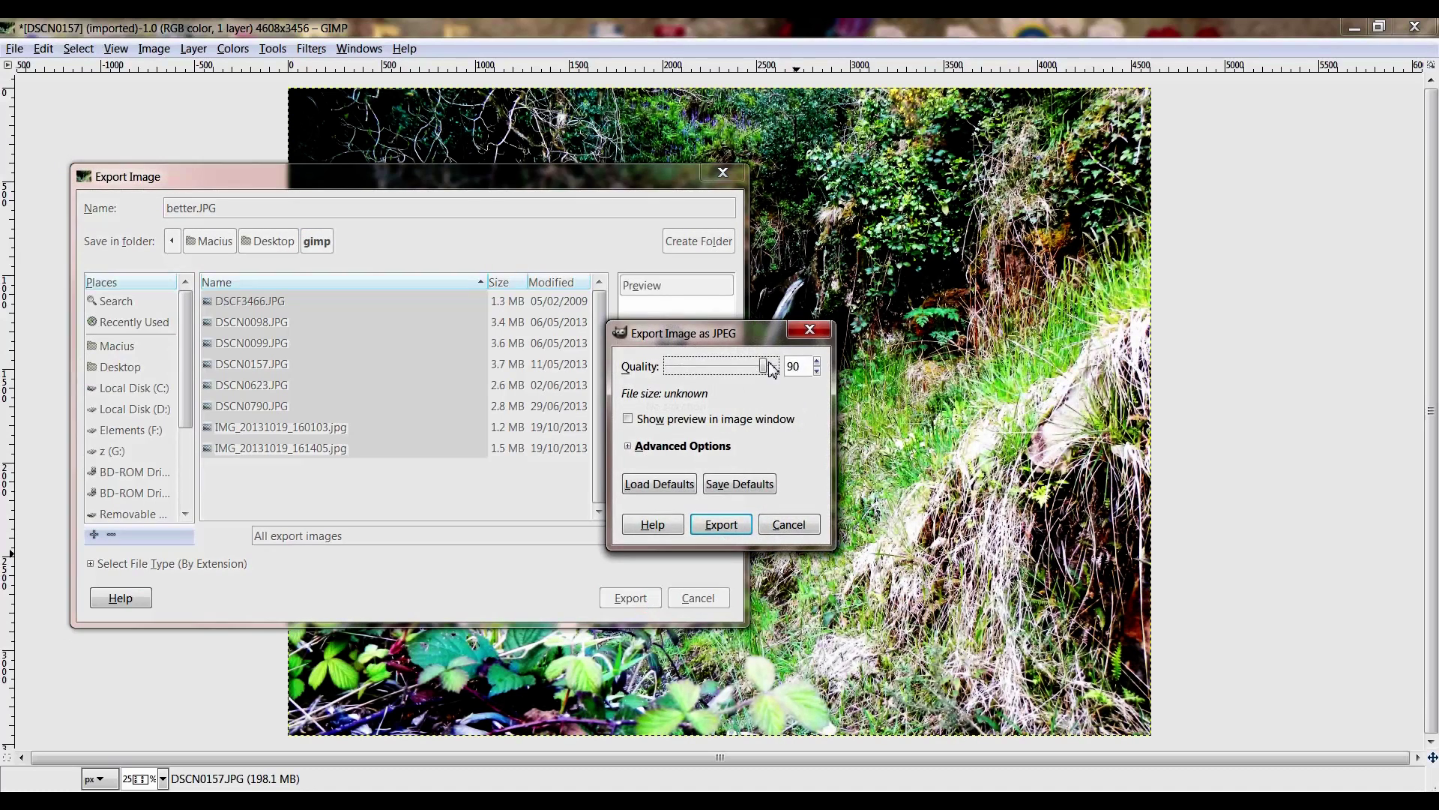
click(720, 524)
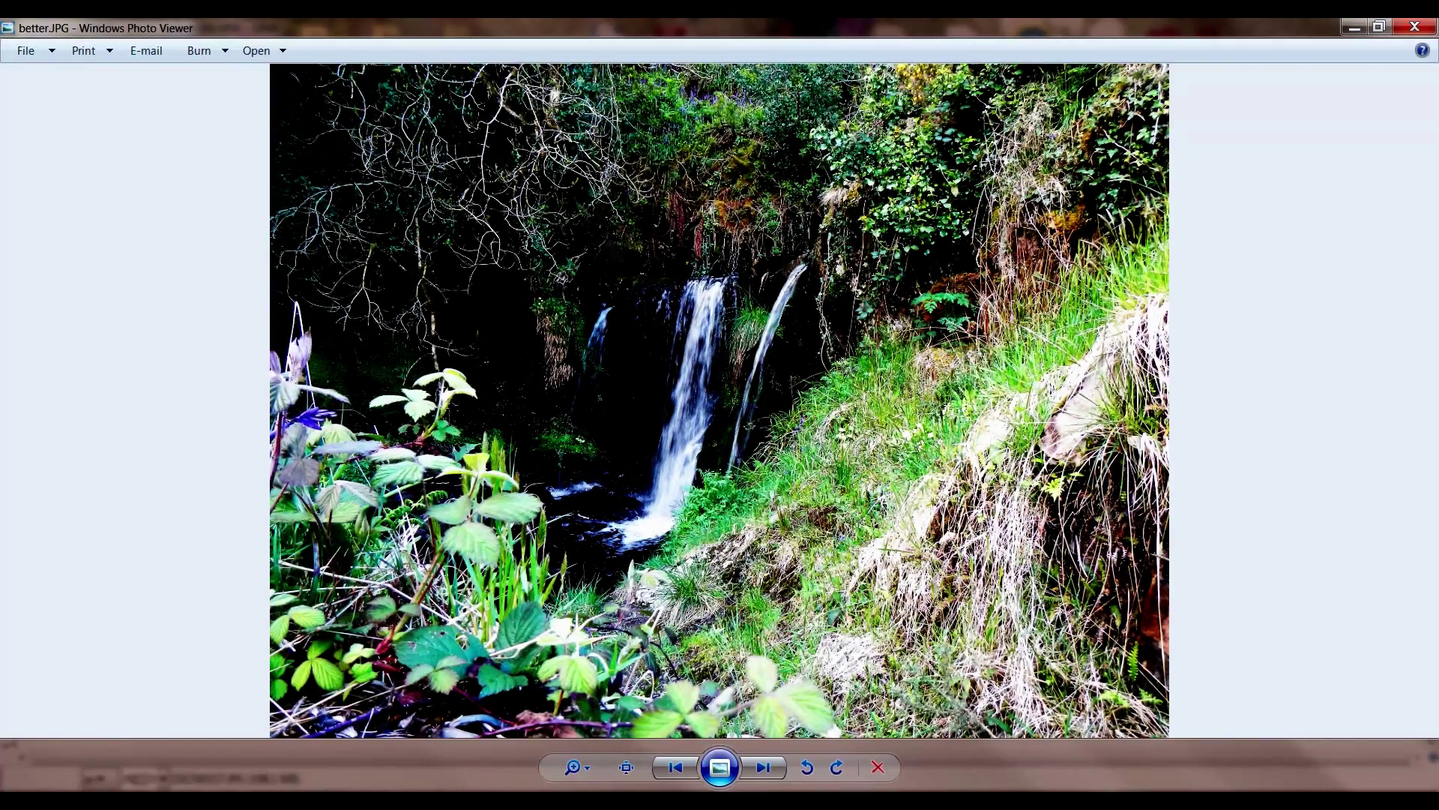
Step: Flip between the original DSCN0157.JPG and better.JPG, ending on the original
key(Right)
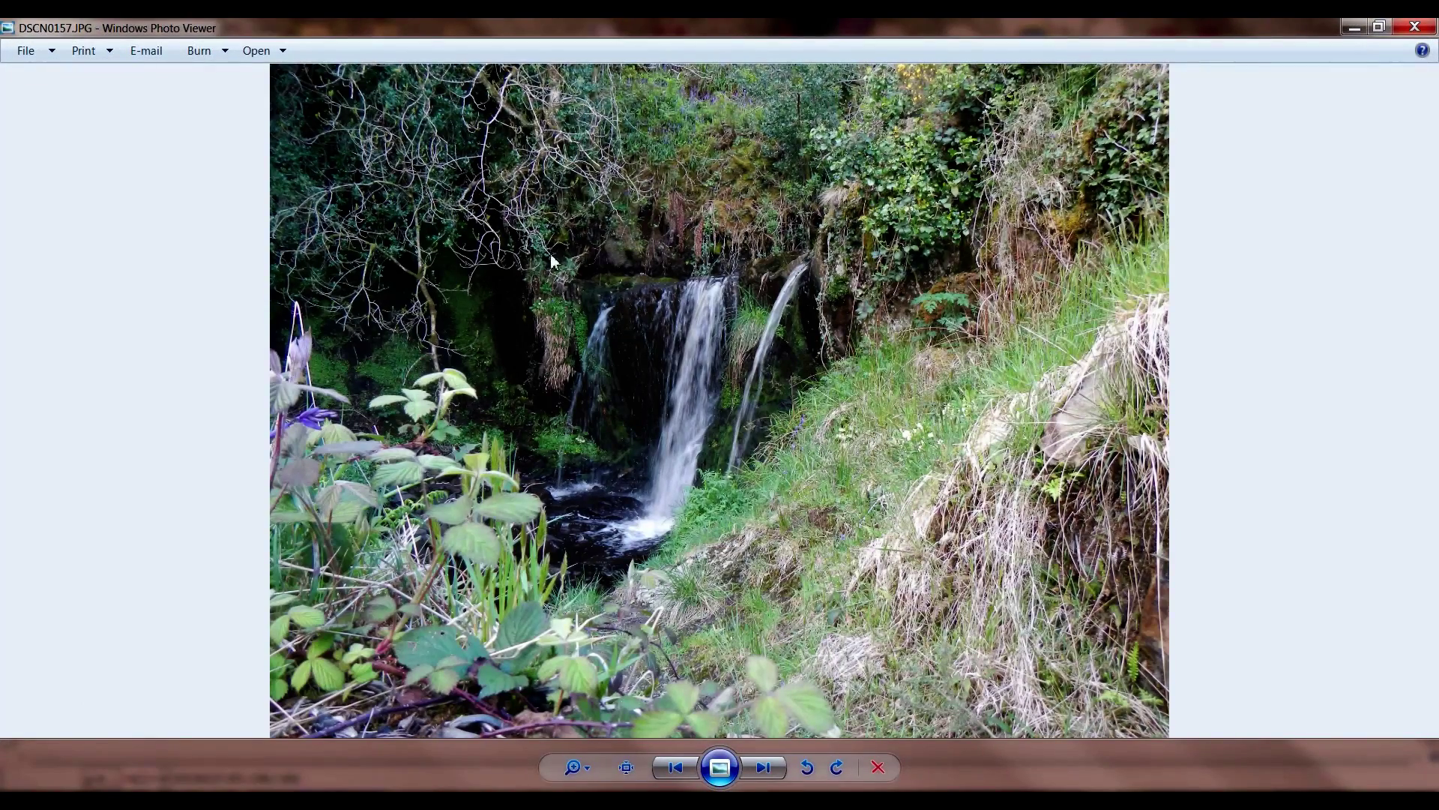
key(Left)
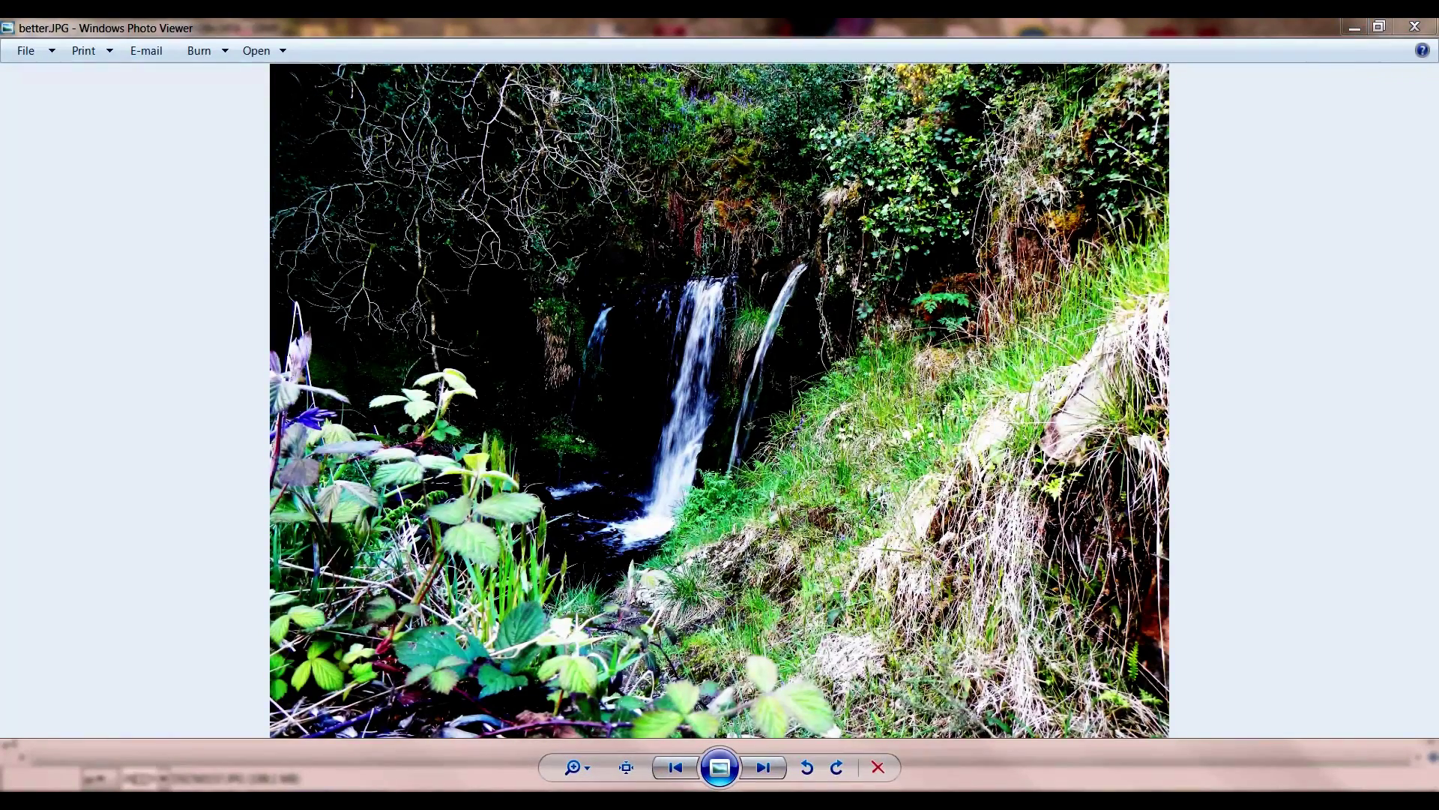
key(Right)
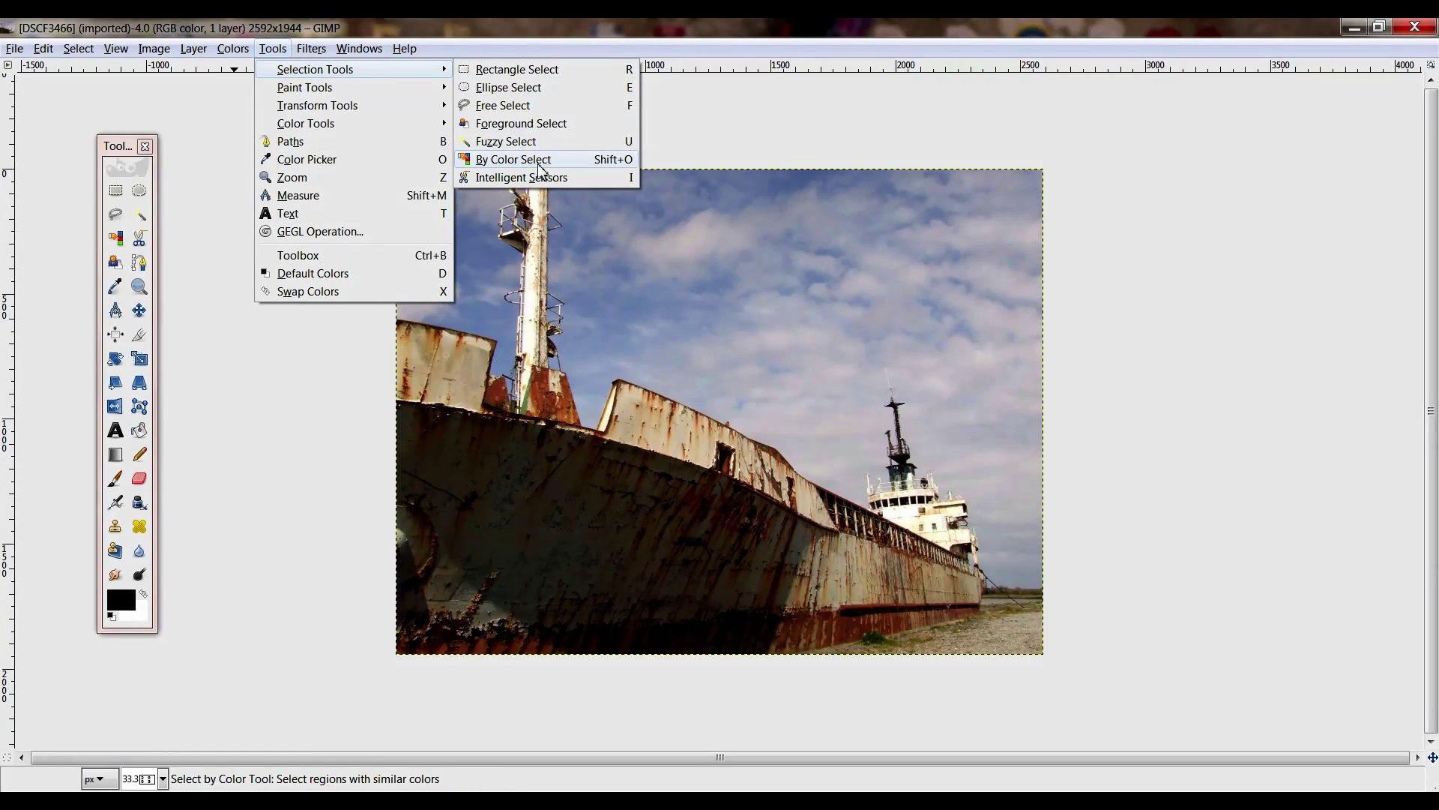
Step: Select the sky with Select by Color, adding four sky areas
click(513, 159)
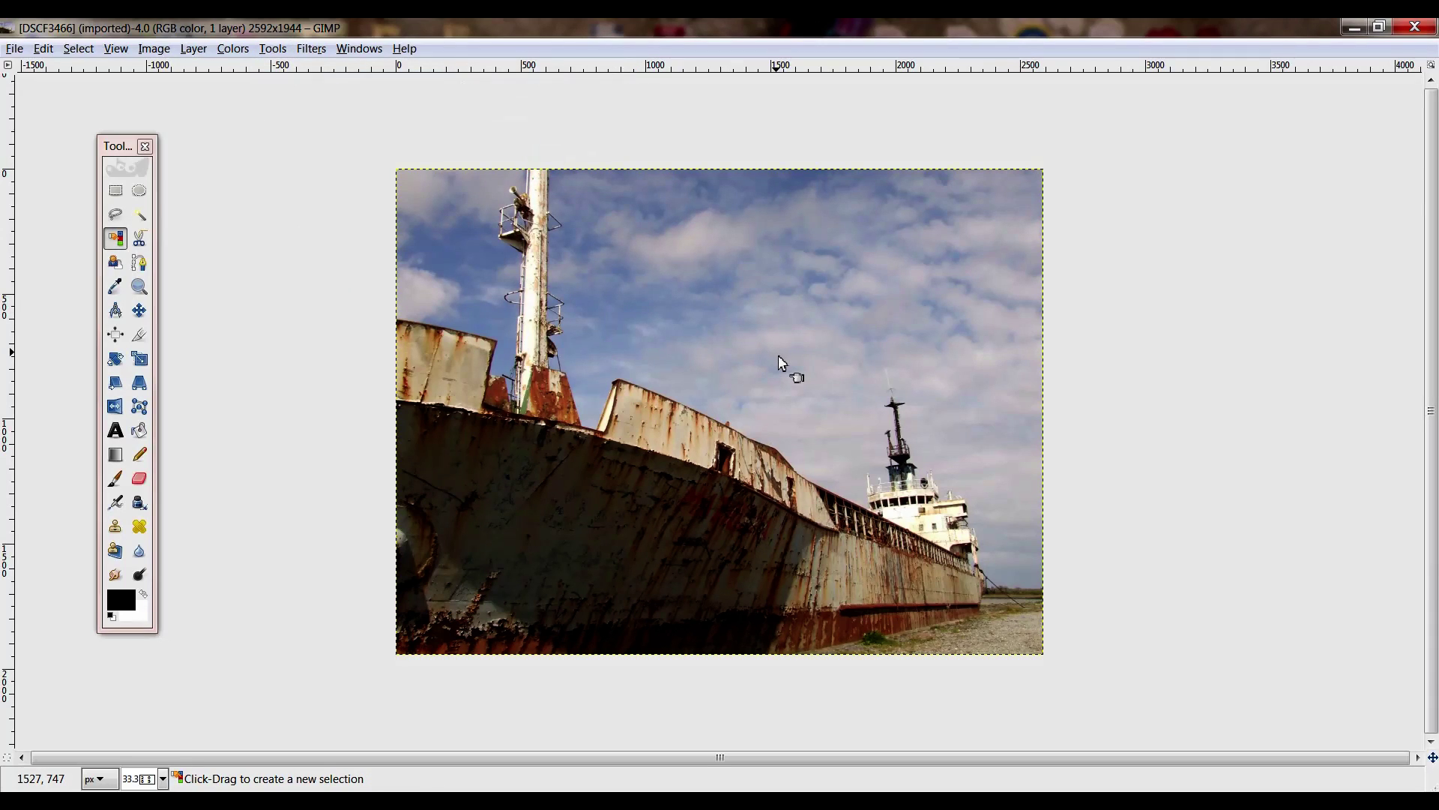
scroll(450, 272, up, 1)
scroll(450, 273, up, 1)
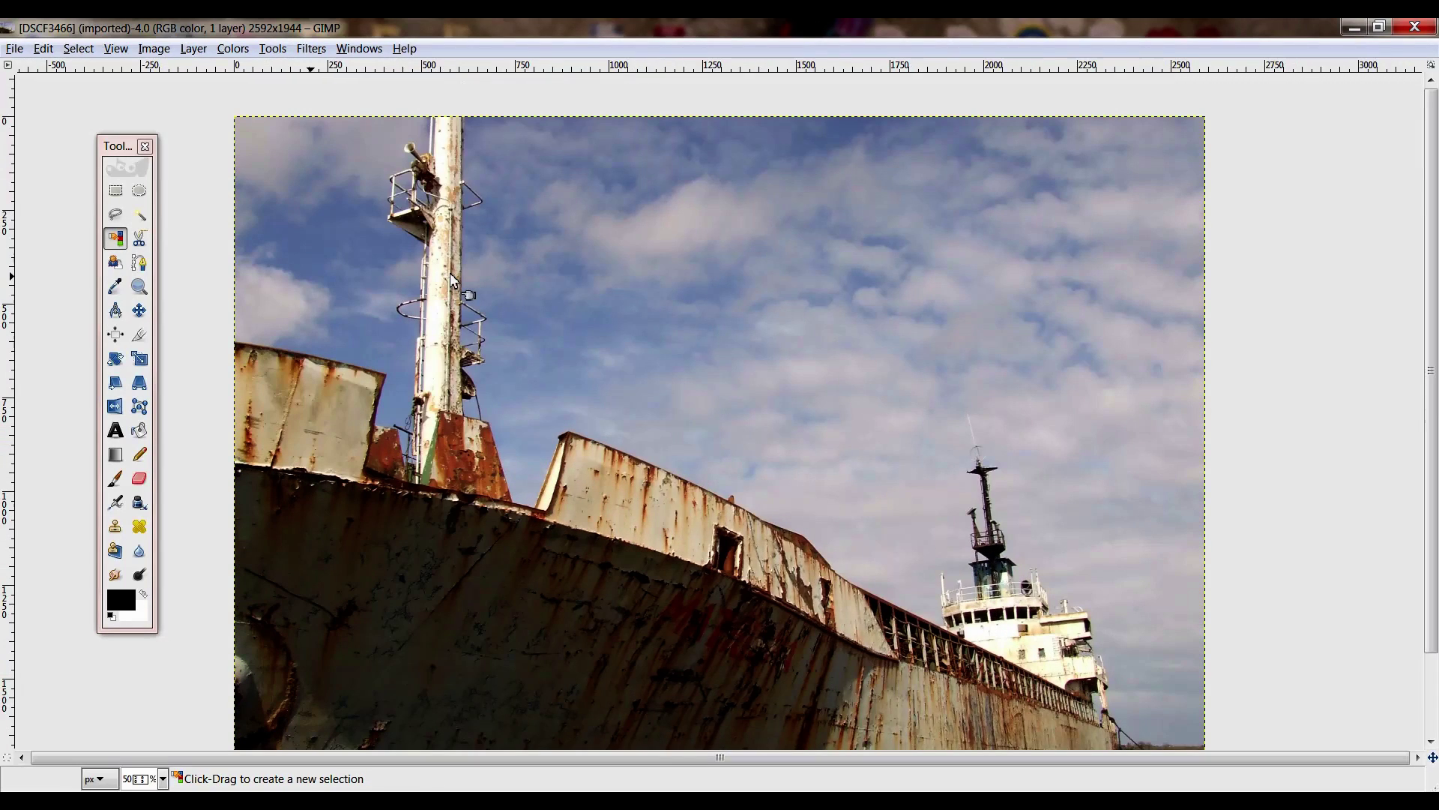
click(291, 243)
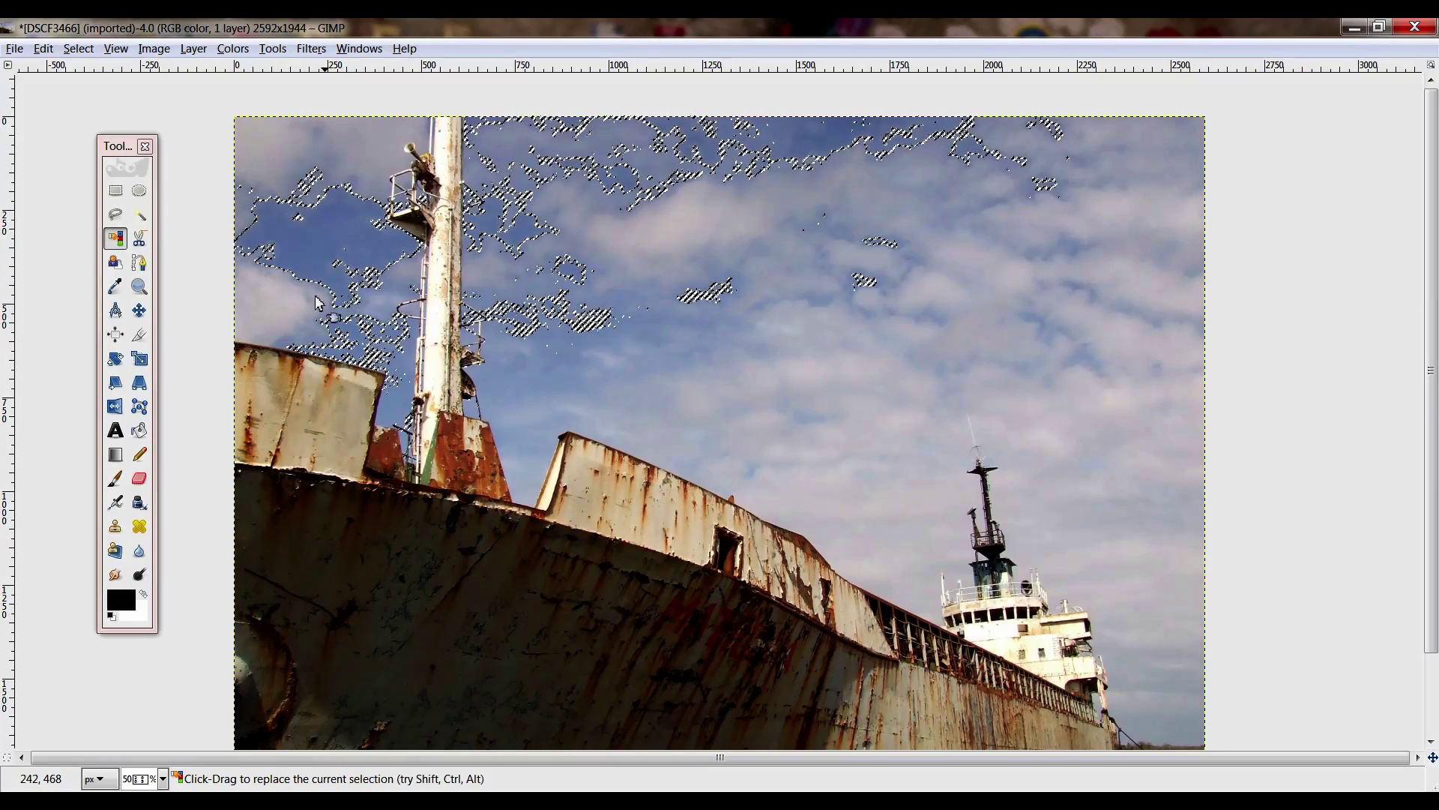
shift+click(287, 292)
shift+click(337, 153)
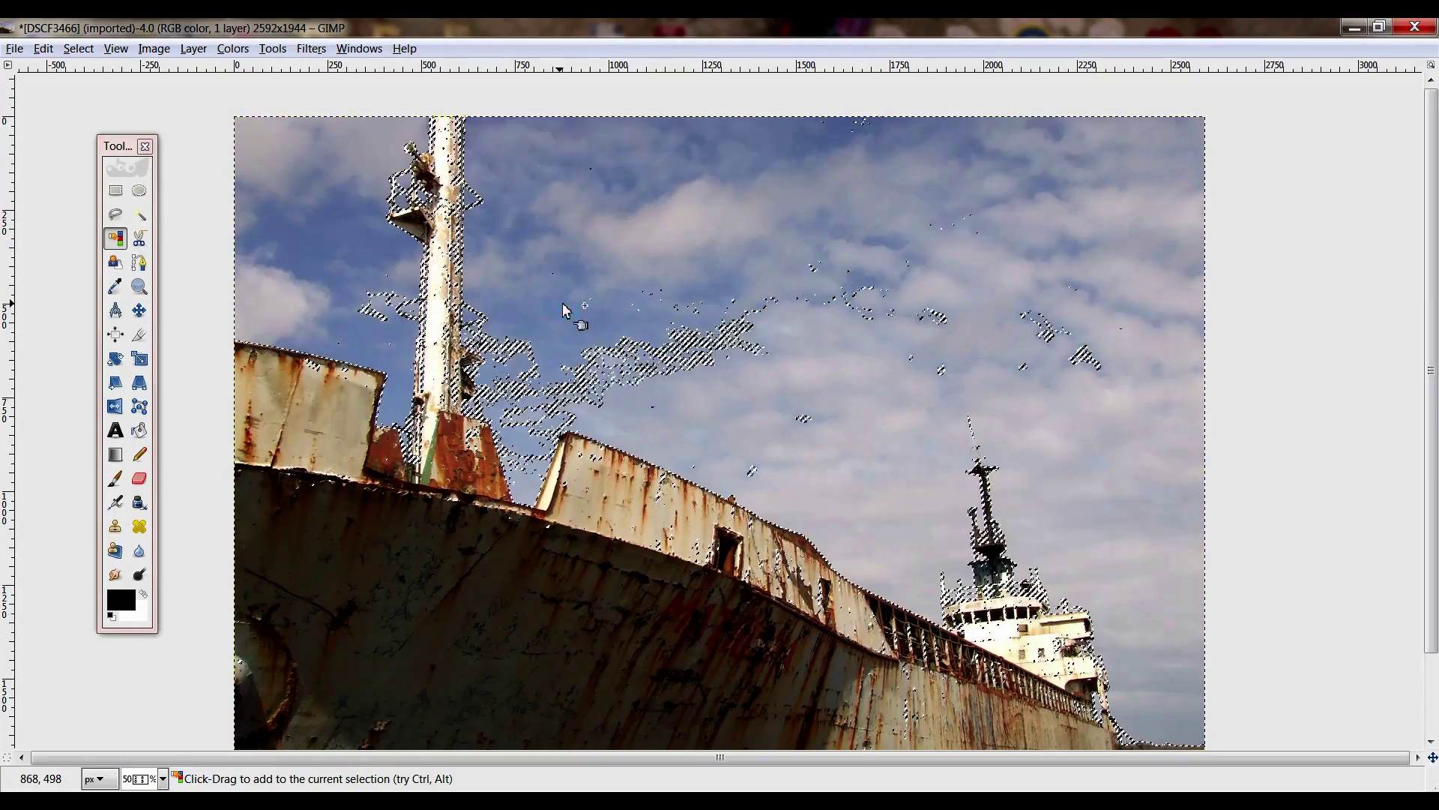
shift+click(697, 383)
Step: Add the white mast and superstructure to the selection, then undo the last addition
shift+click(450, 226)
shift+click(478, 338)
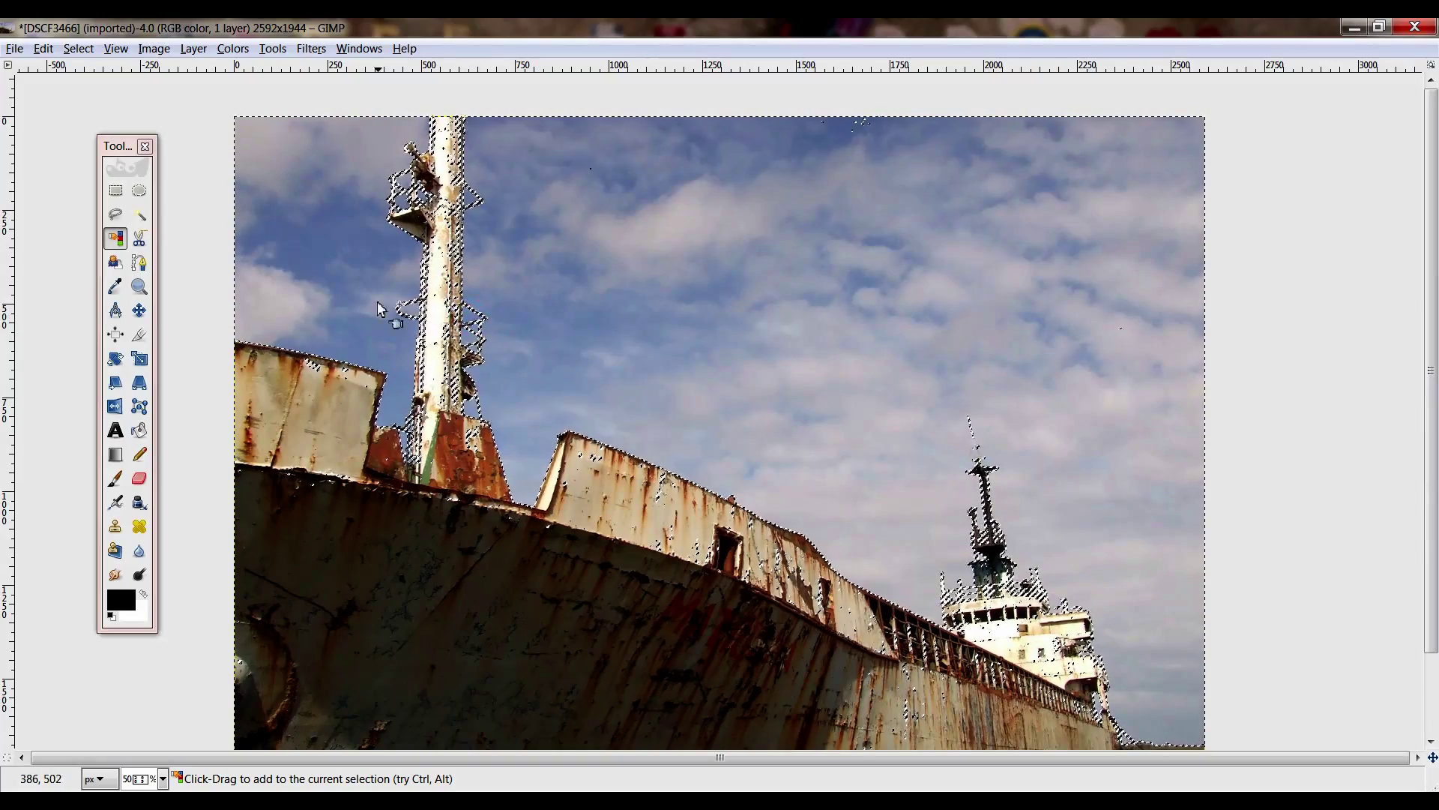
shift+click(411, 316)
key(ctrl+z)
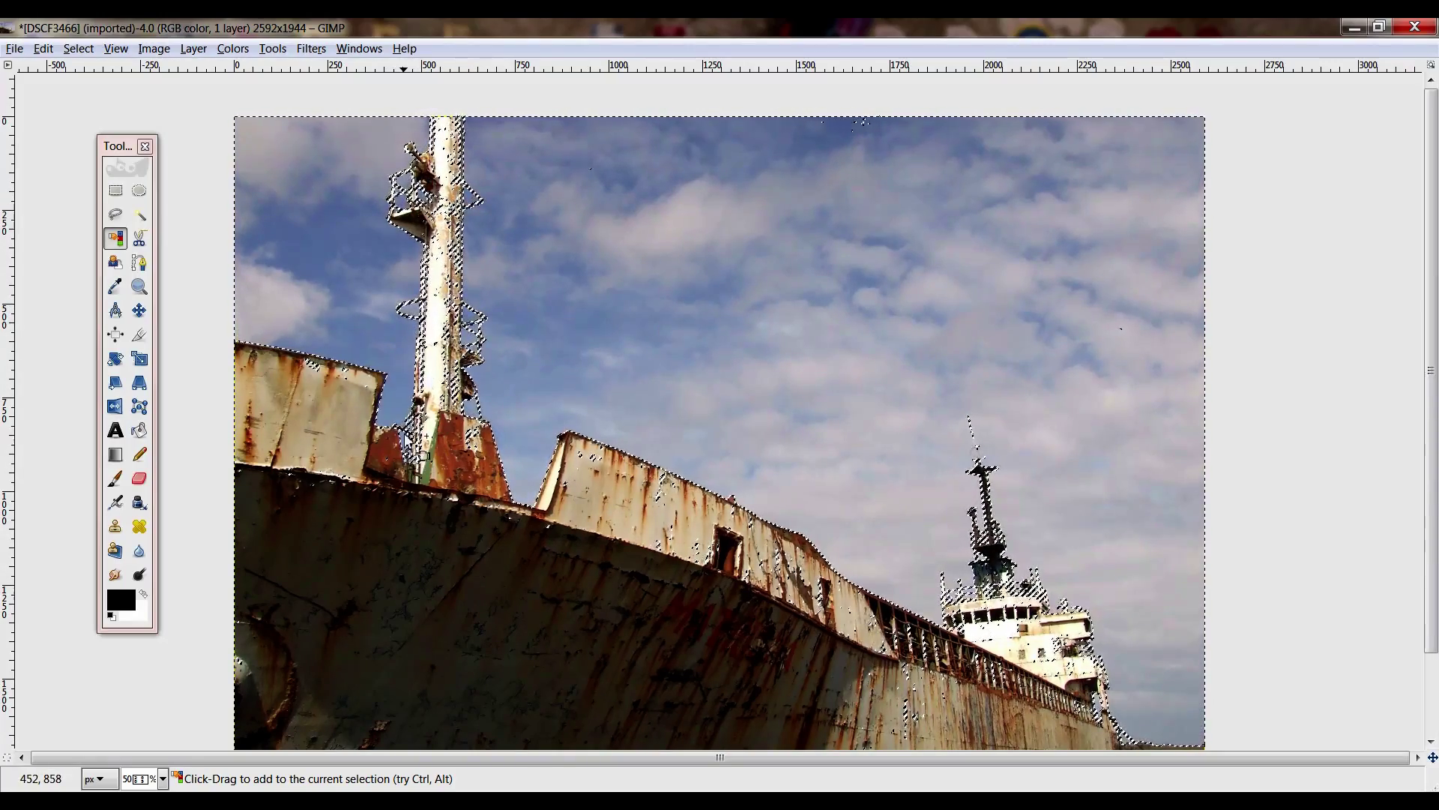
scroll(810, 358, down, 3)
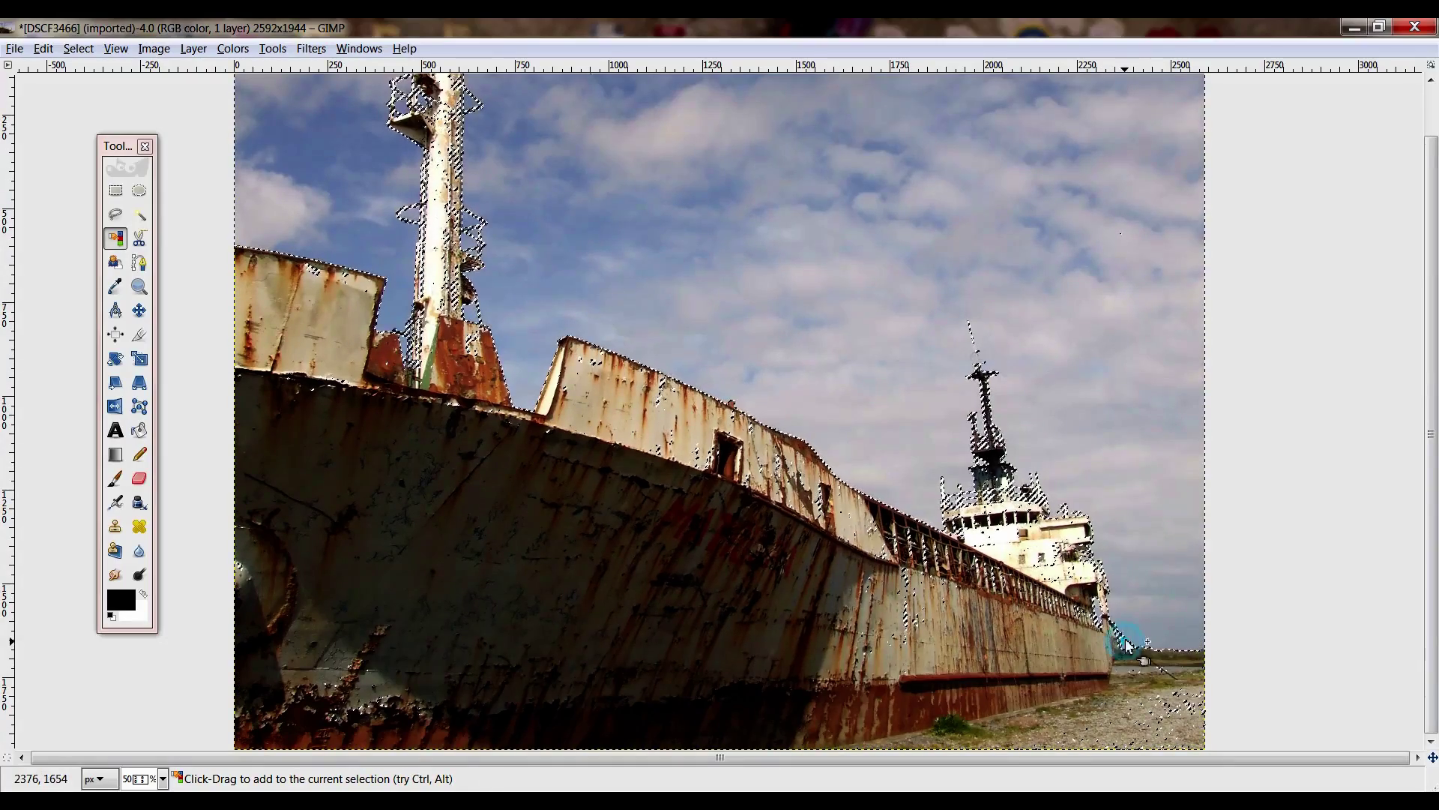
scroll(1101, 607, up, 1)
Step: Apply a Curves adjustment to the sky, darkening it and brightening the clouds
click(233, 48)
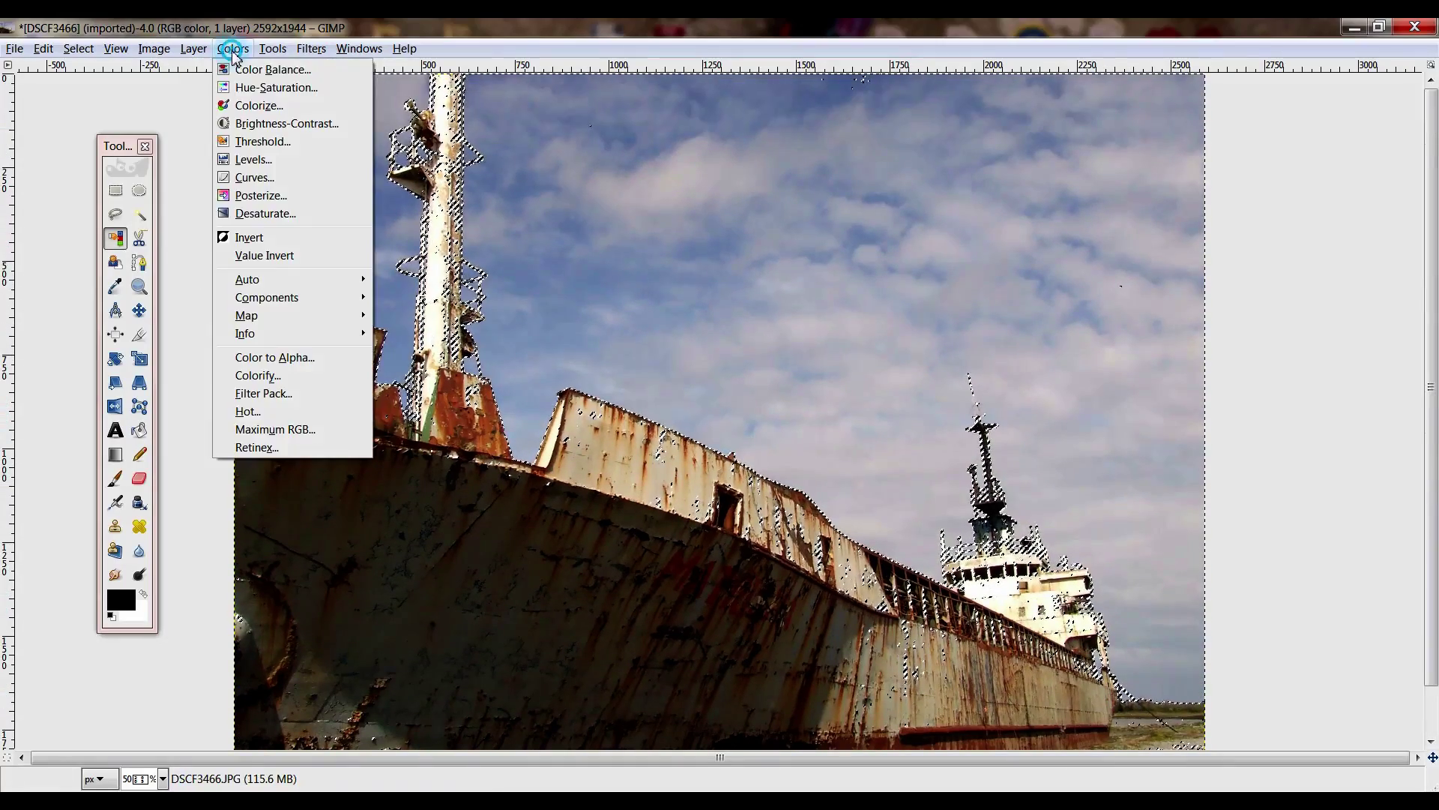
click(259, 182)
mouse_move(1294, 310)
mouse_down()
mouse_move(1292, 363)
mouse_move(1328, 369)
mouse_up()
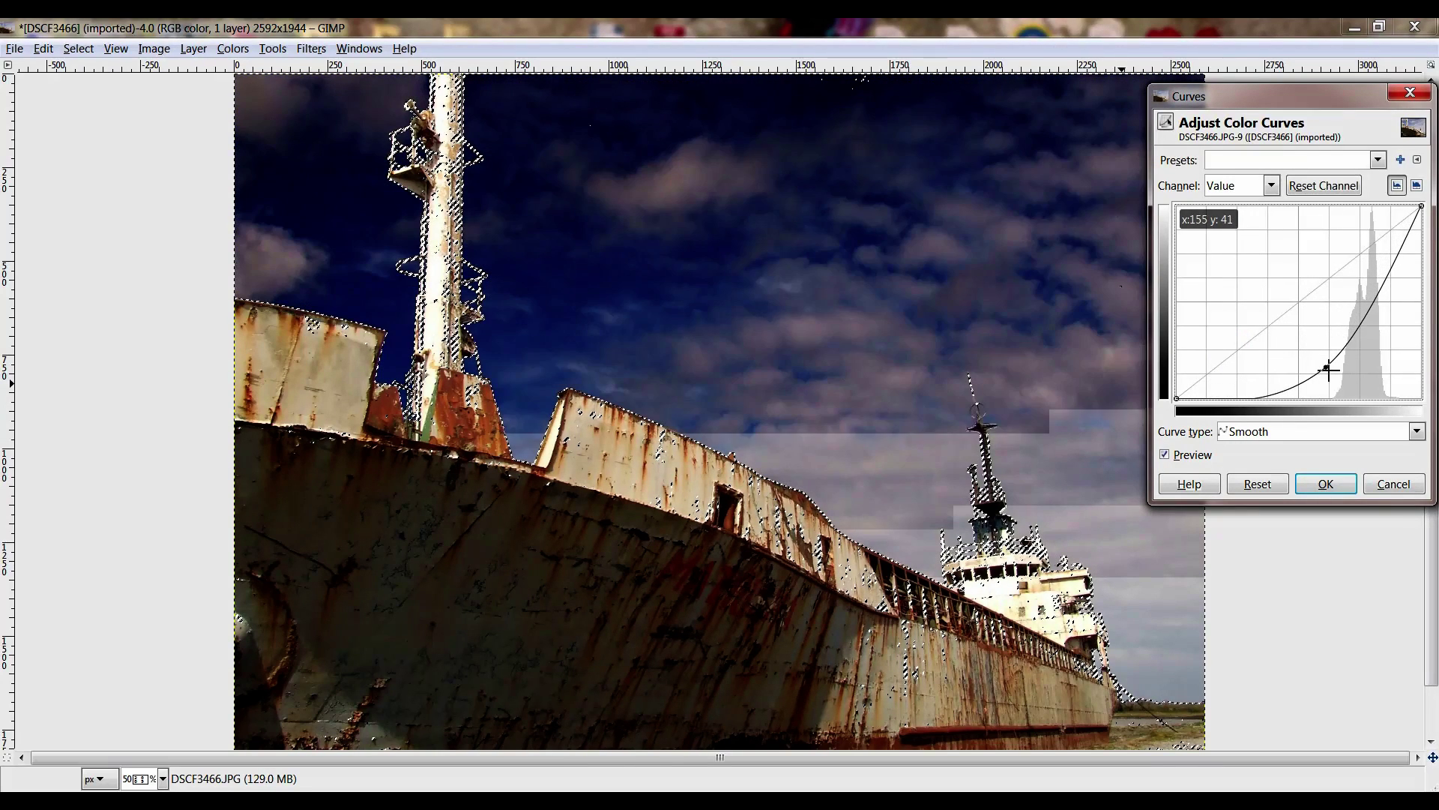
click(1389, 254)
drag(1389, 257, 1387, 250)
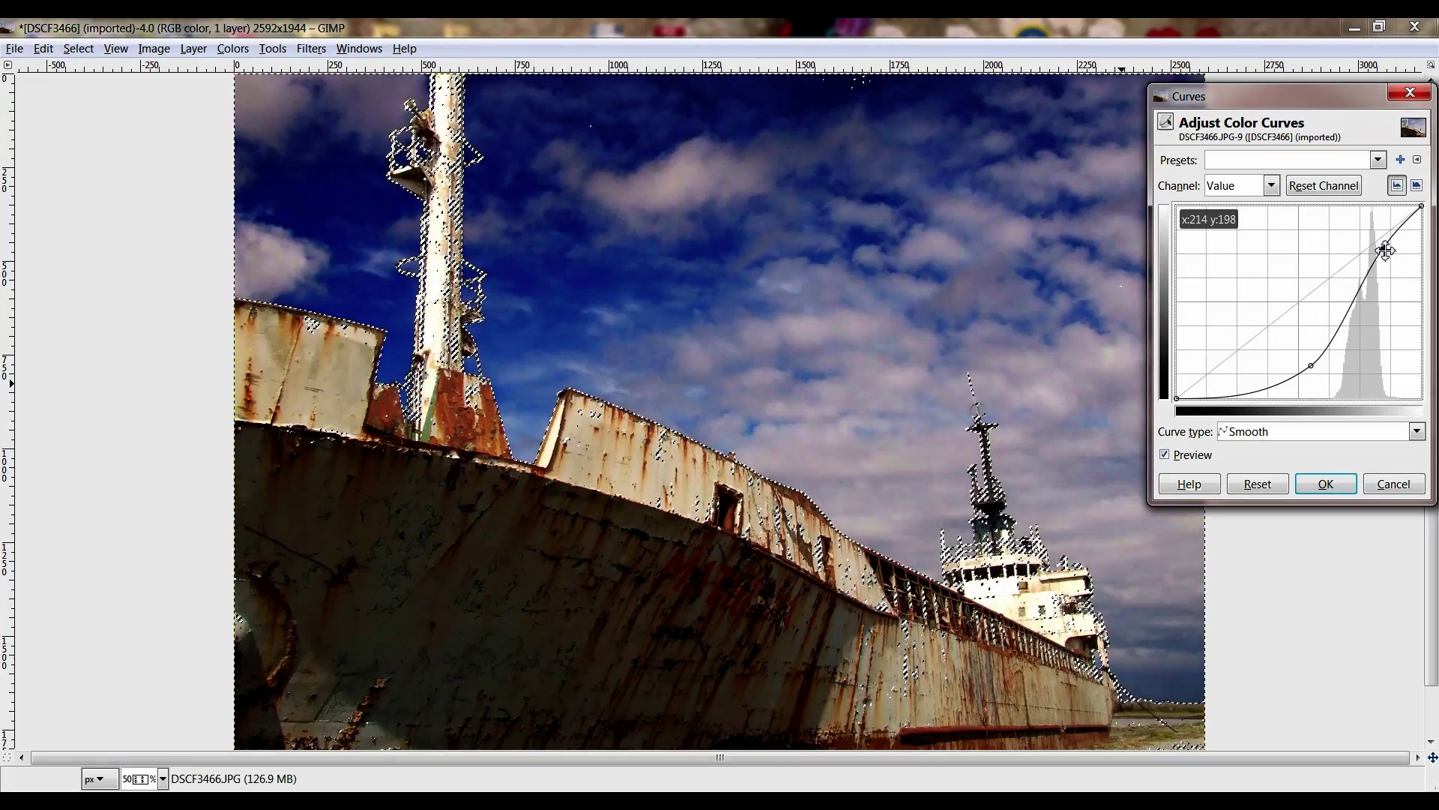
click(1325, 484)
Step: Invert the selection onto the ship and bring up Curves again
right_click(618, 293)
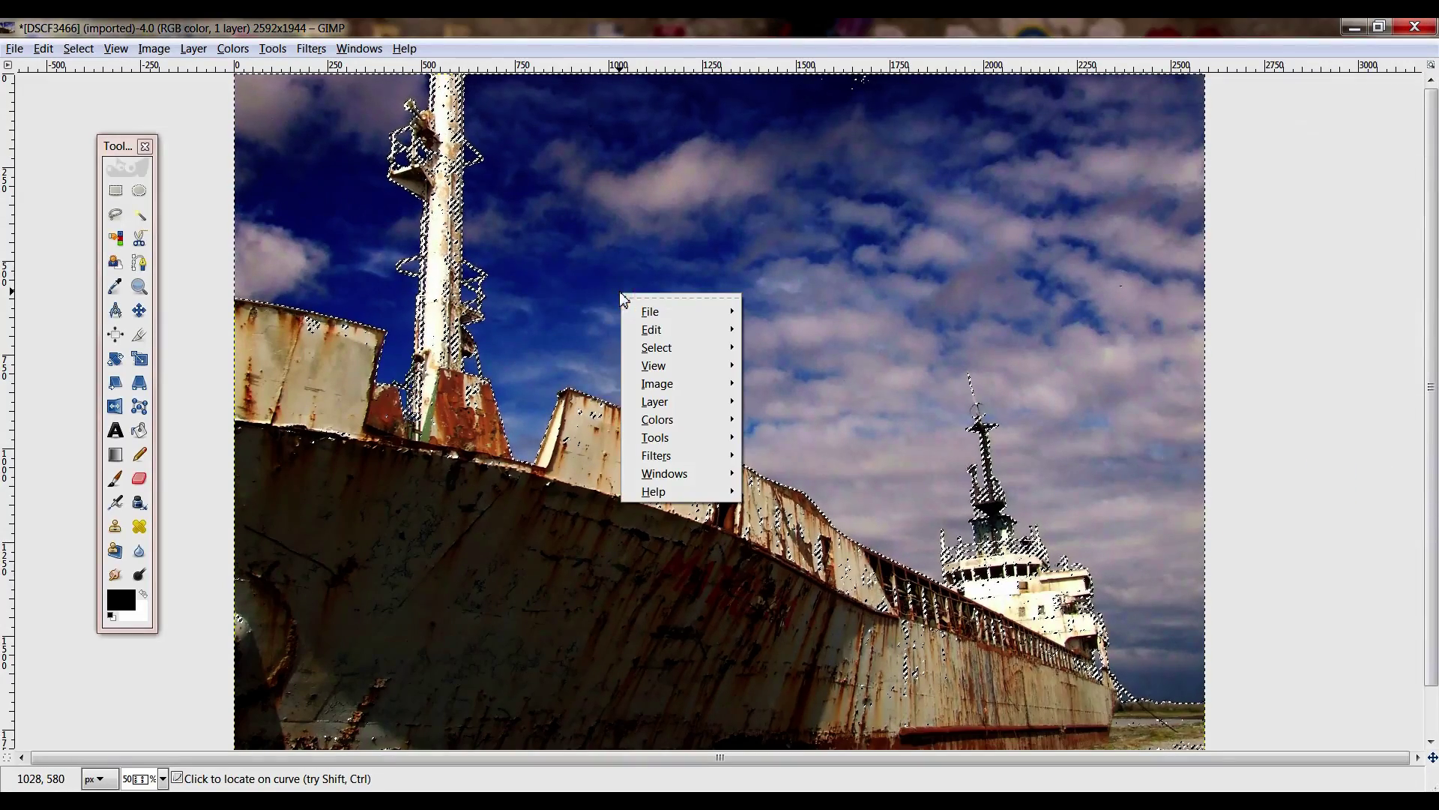
click(764, 343)
scroll(787, 394, down, 1)
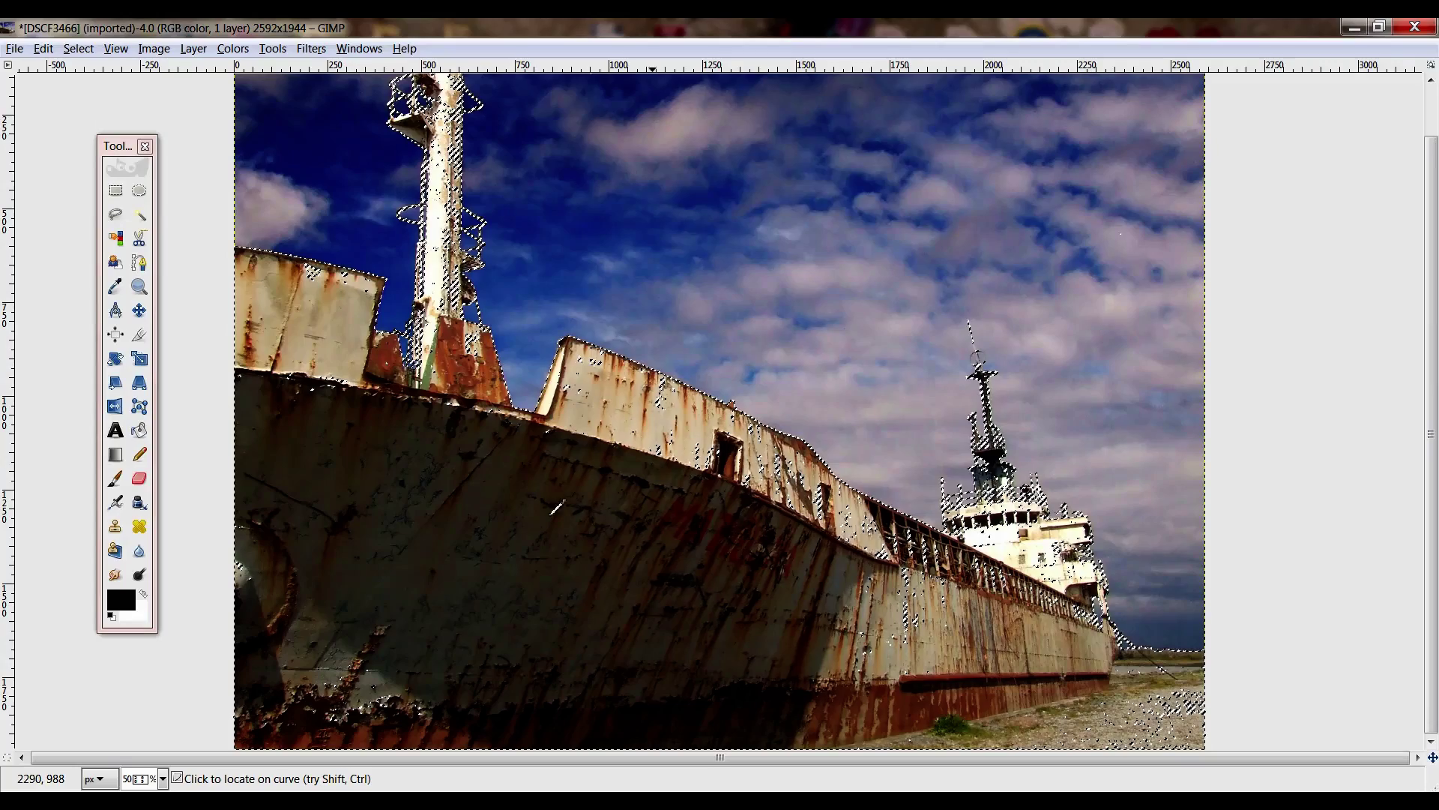
click(232, 49)
click(264, 118)
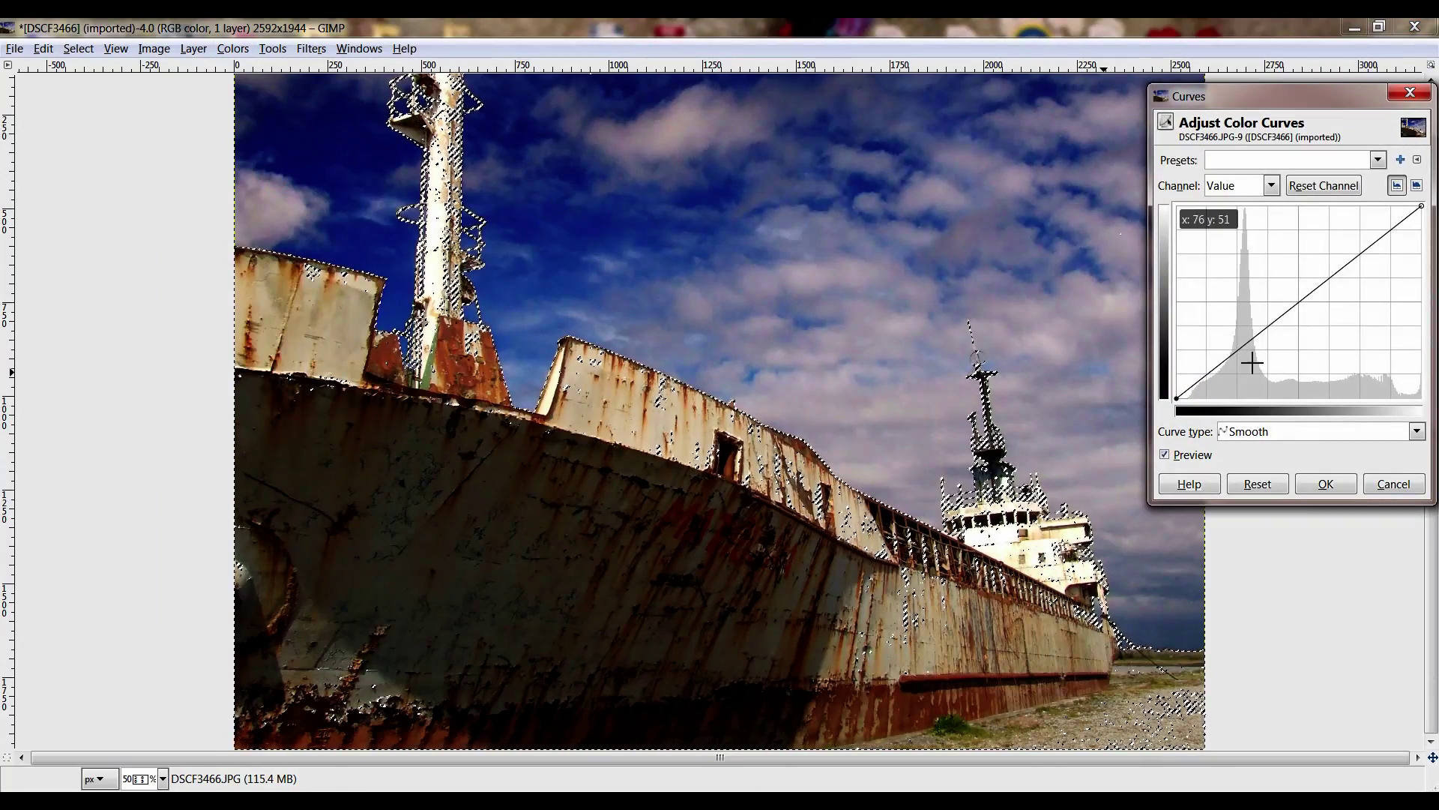
Step: Apply a ship curve with darker shadows and brighter highlights, then view ship.JPG
drag(1223, 368, 1240, 379)
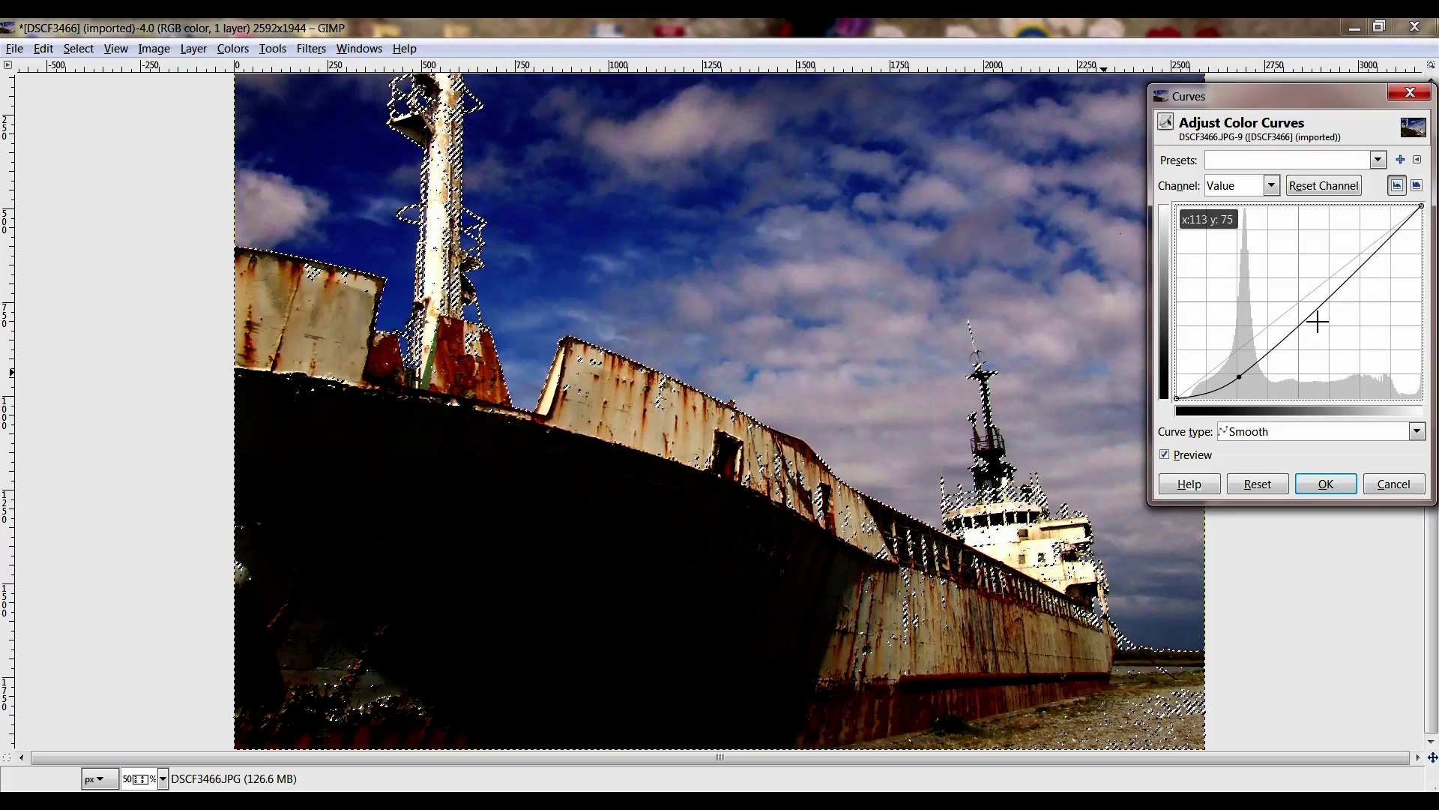
drag(1380, 253, 1384, 225)
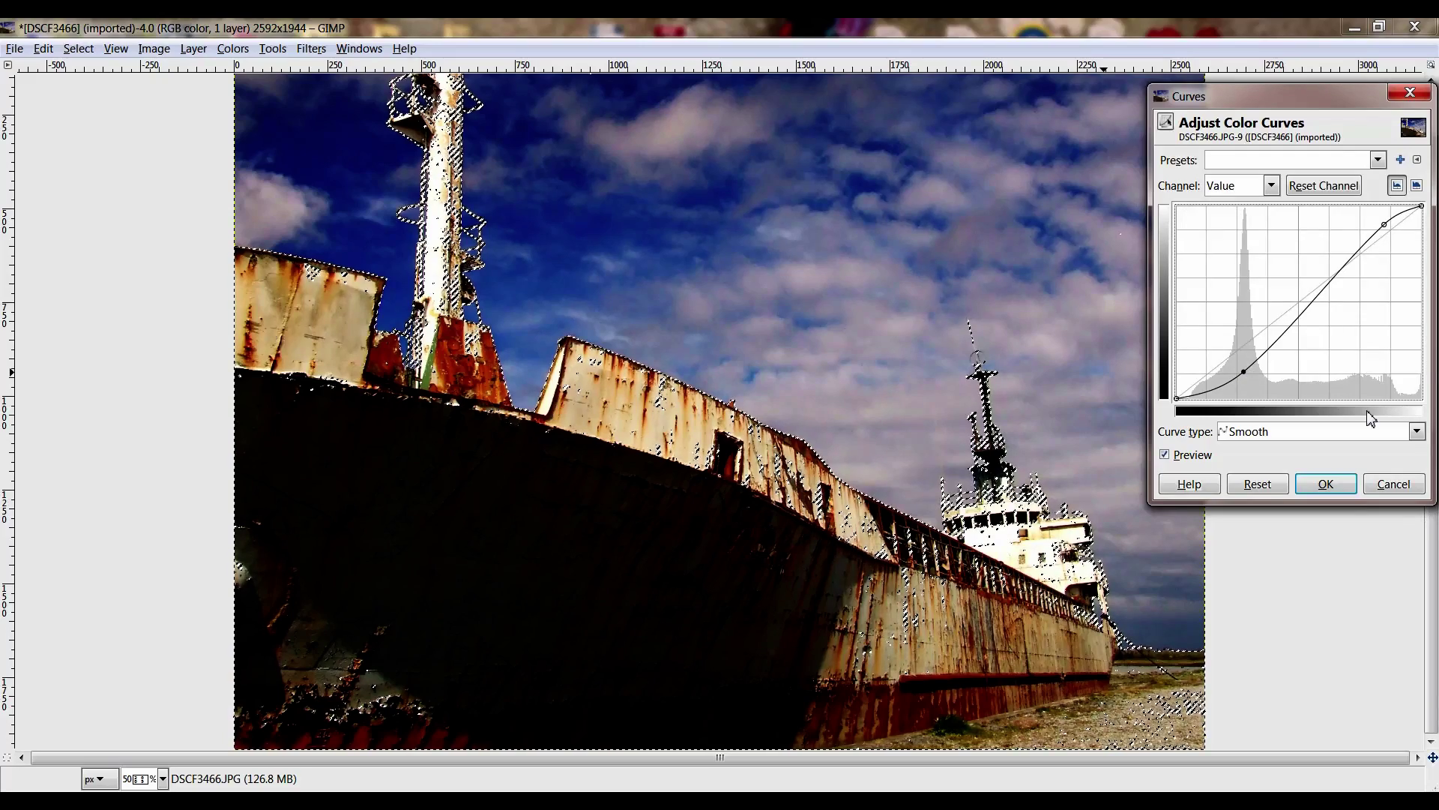
click(1325, 483)
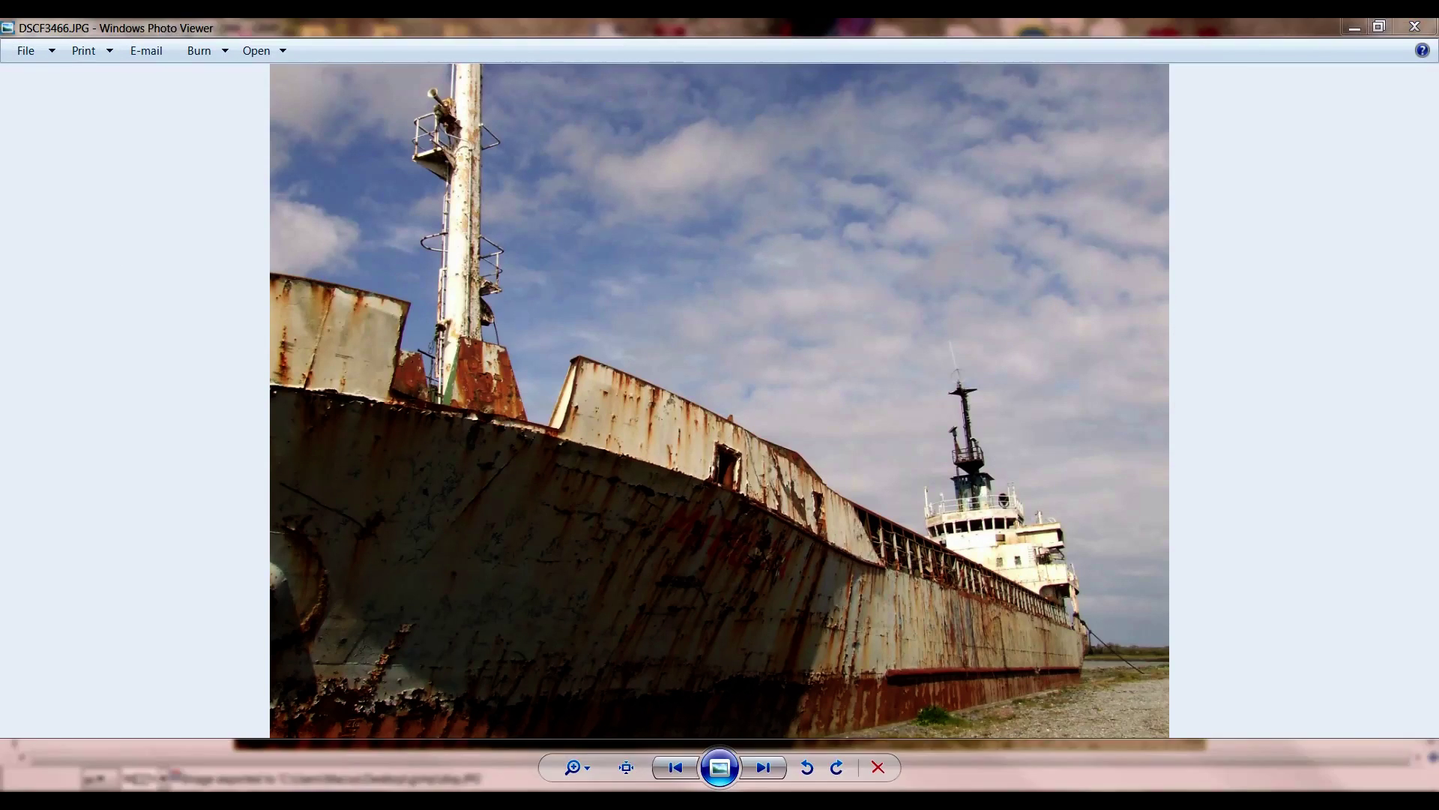
key(Right)
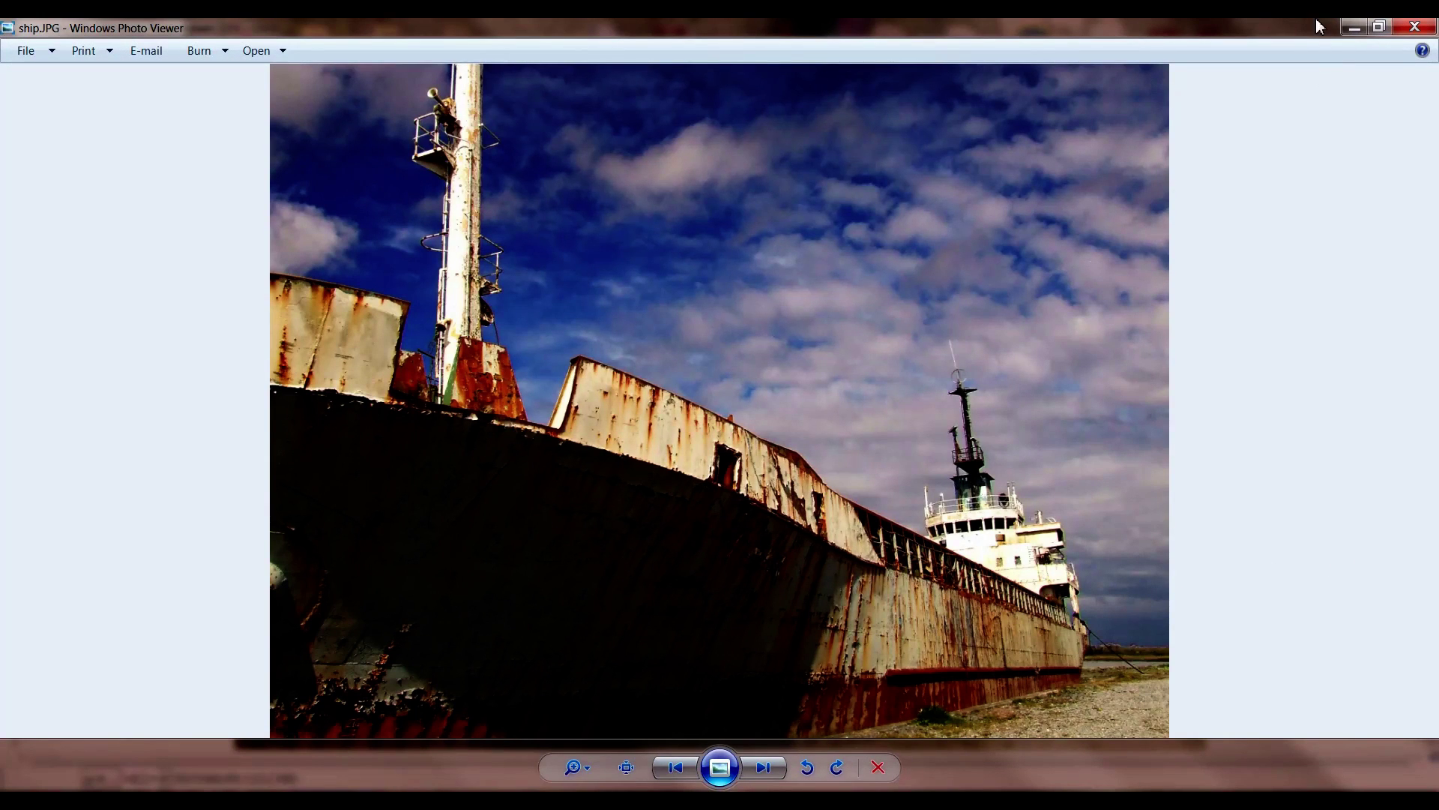
key(Left)
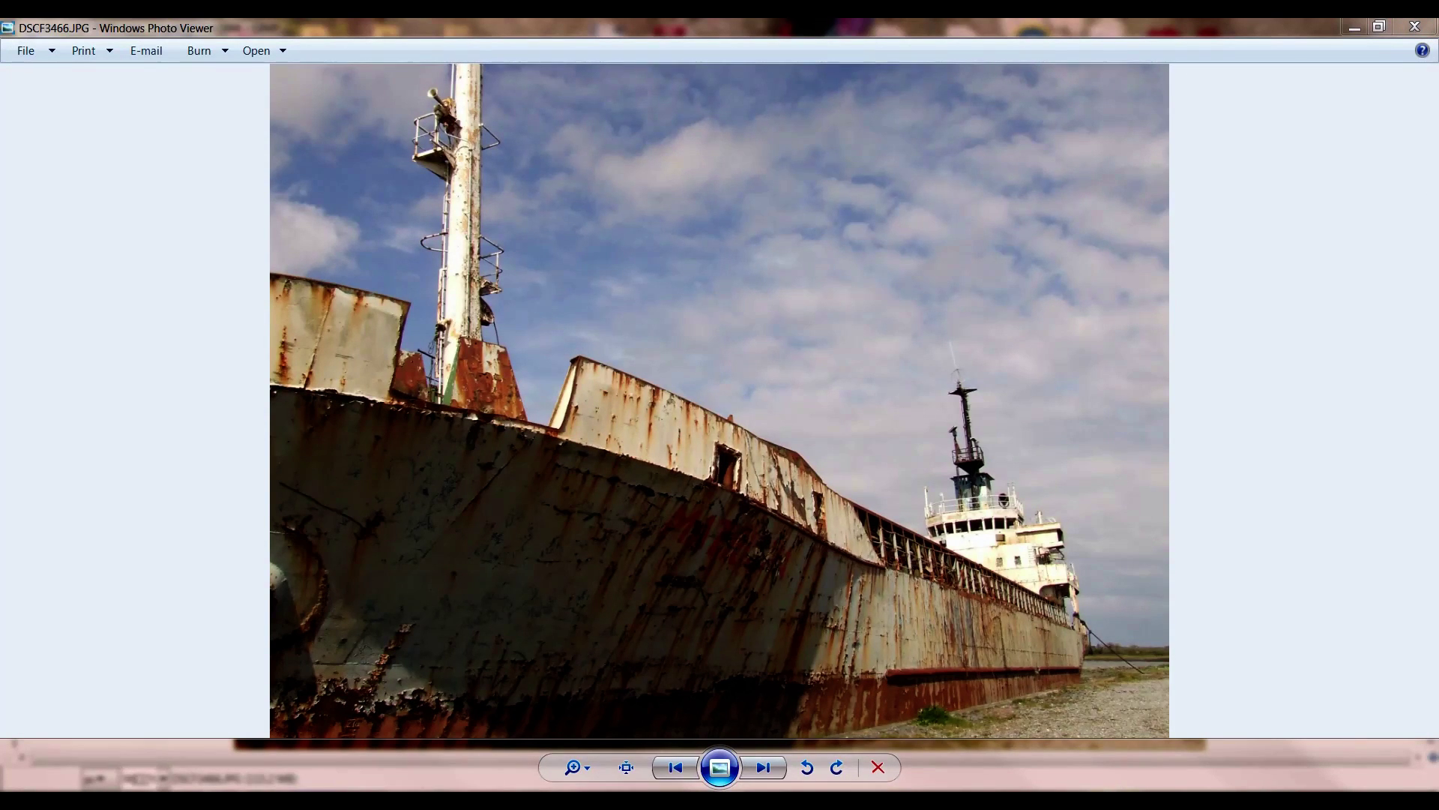
key(Right)
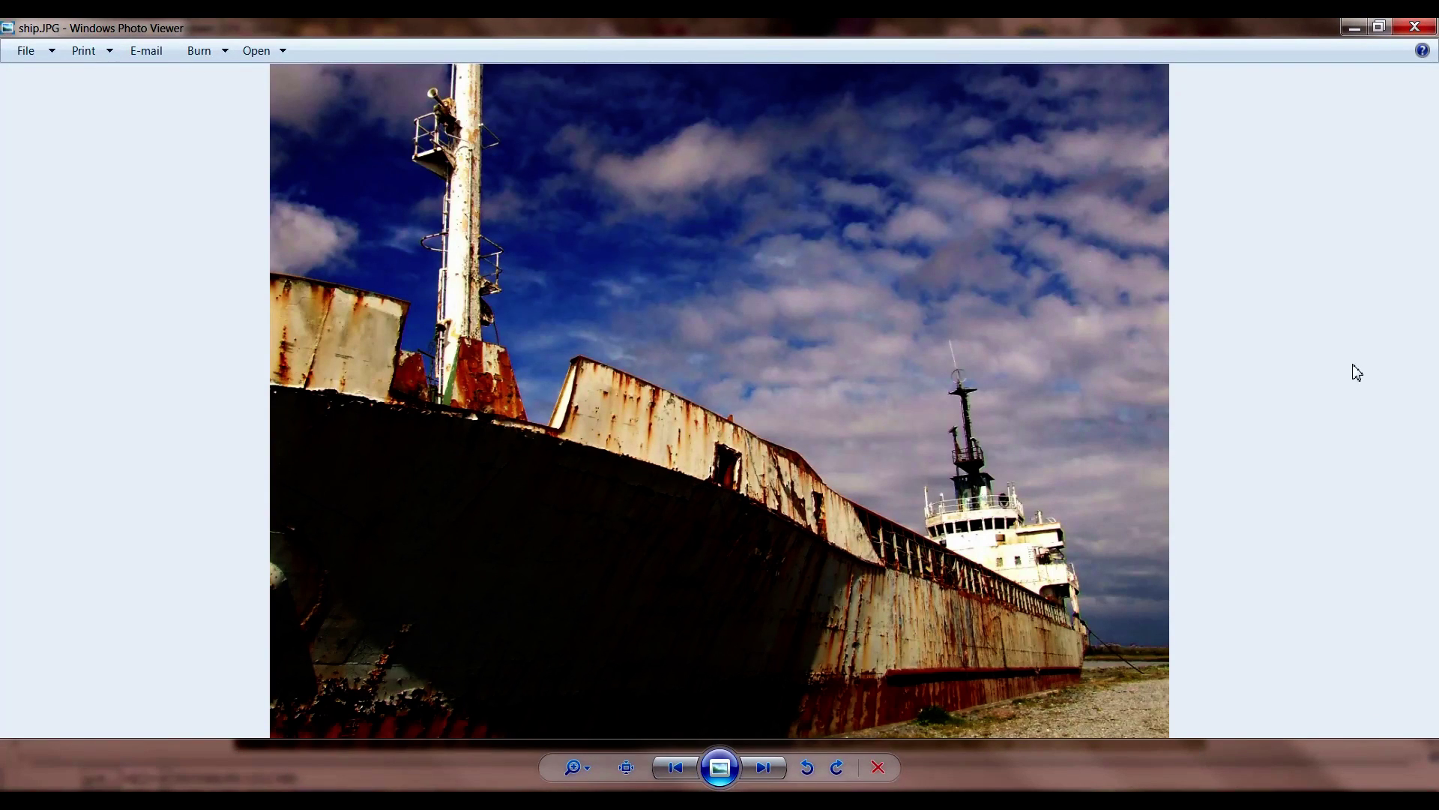